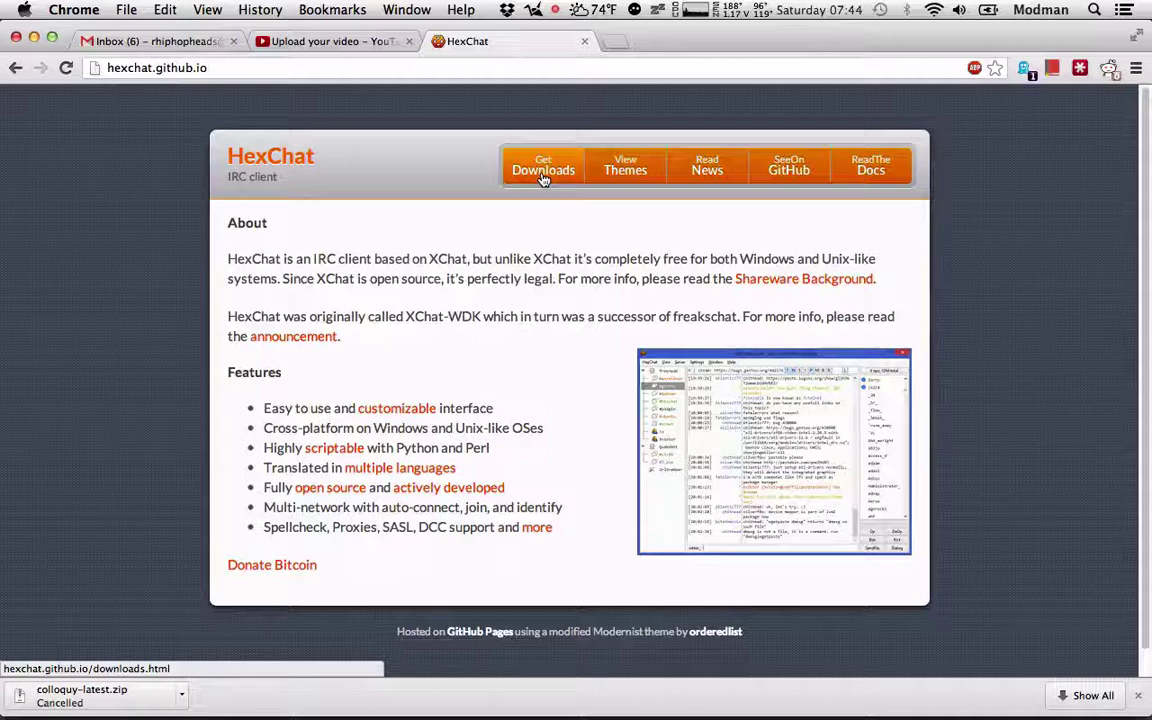
# Step: Download the HexChat 2.9.4 x86 installer from the Windows XP (Legacy) section of the downloads page
pyautogui.click(543, 172)
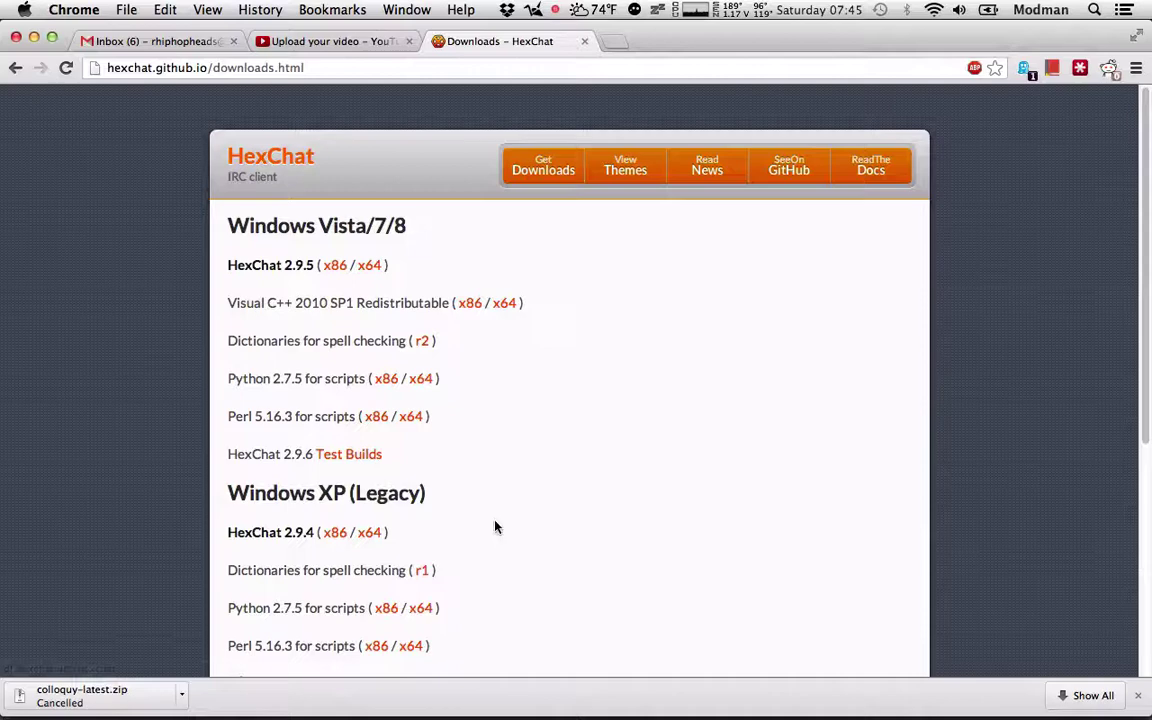
pyautogui.scroll(-3, 497, 527)
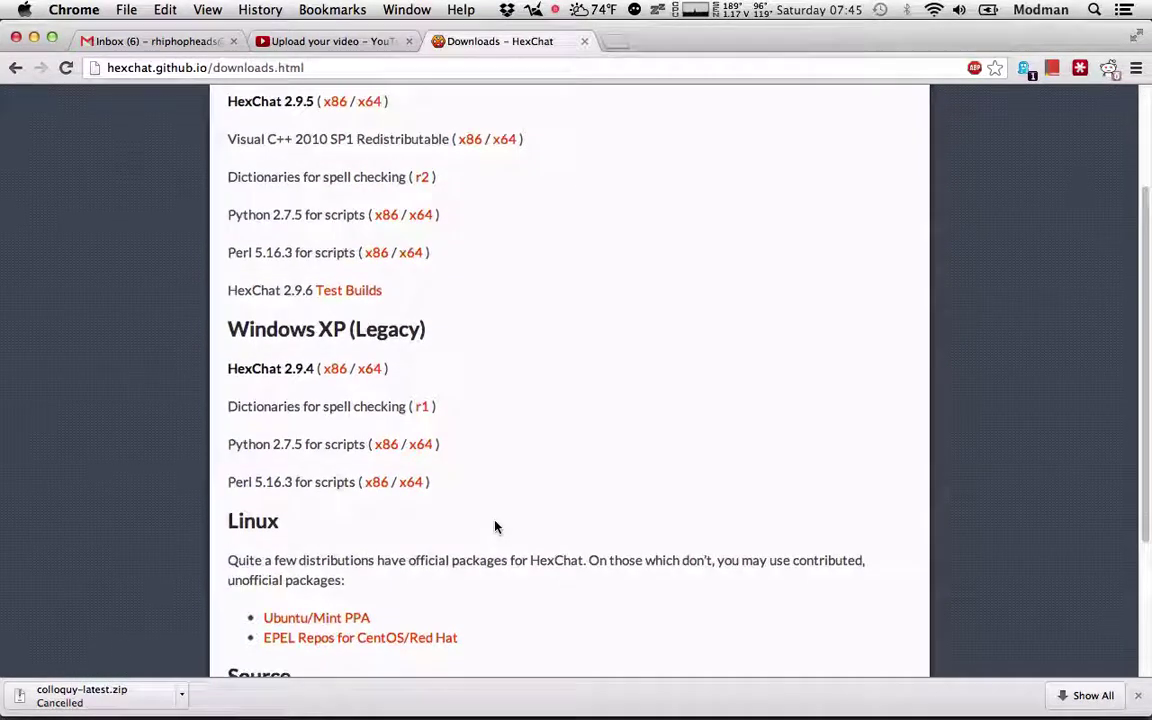
pyautogui.scroll(-3, 495, 527)
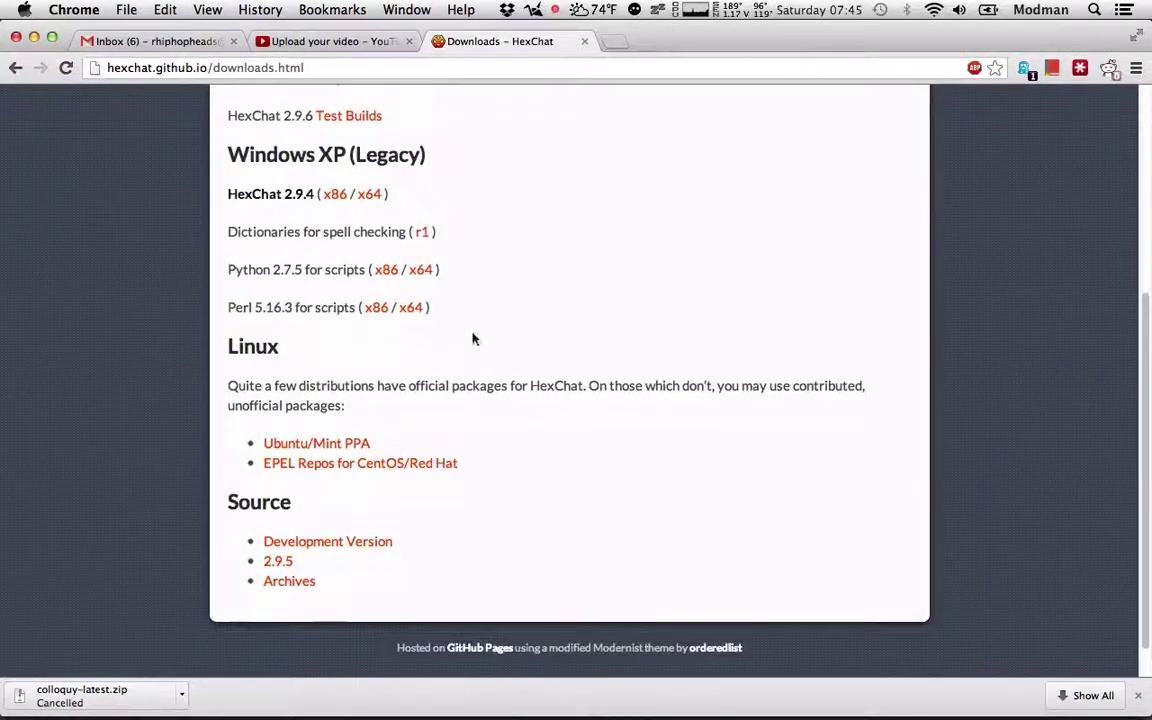
pyautogui.click(338, 196)
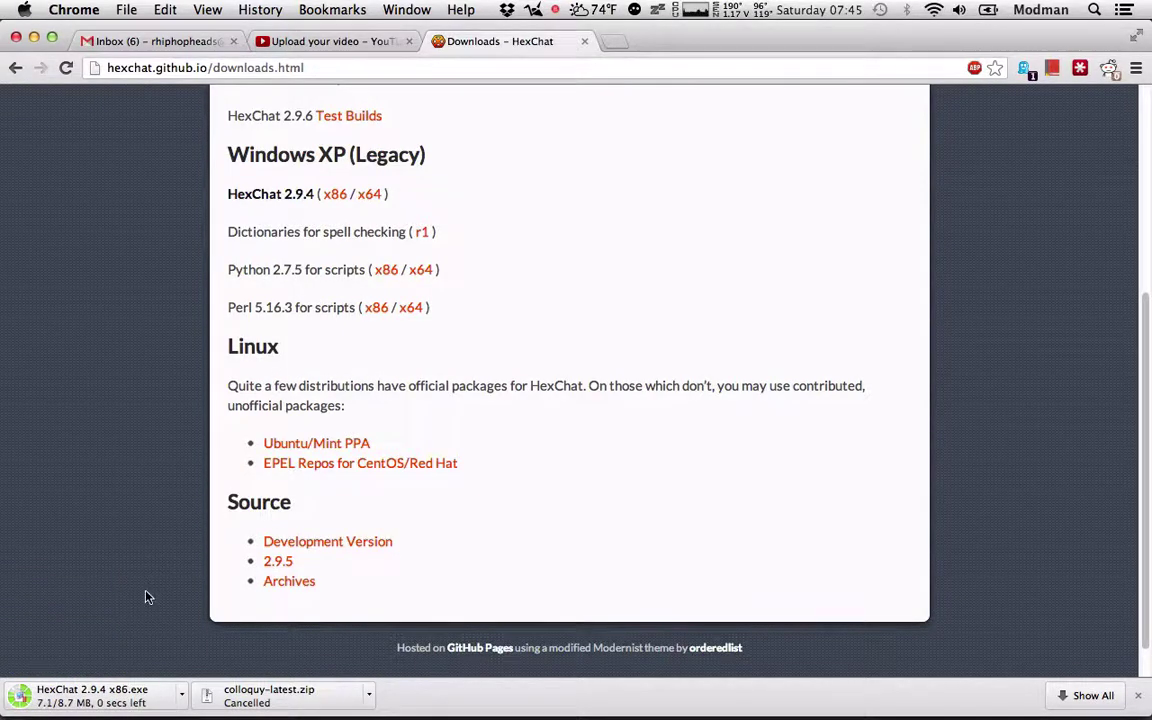
# Step: Run the HexChat installer, accepting the licence and default folder, components and tasks, and install
pyautogui.click(92, 694)
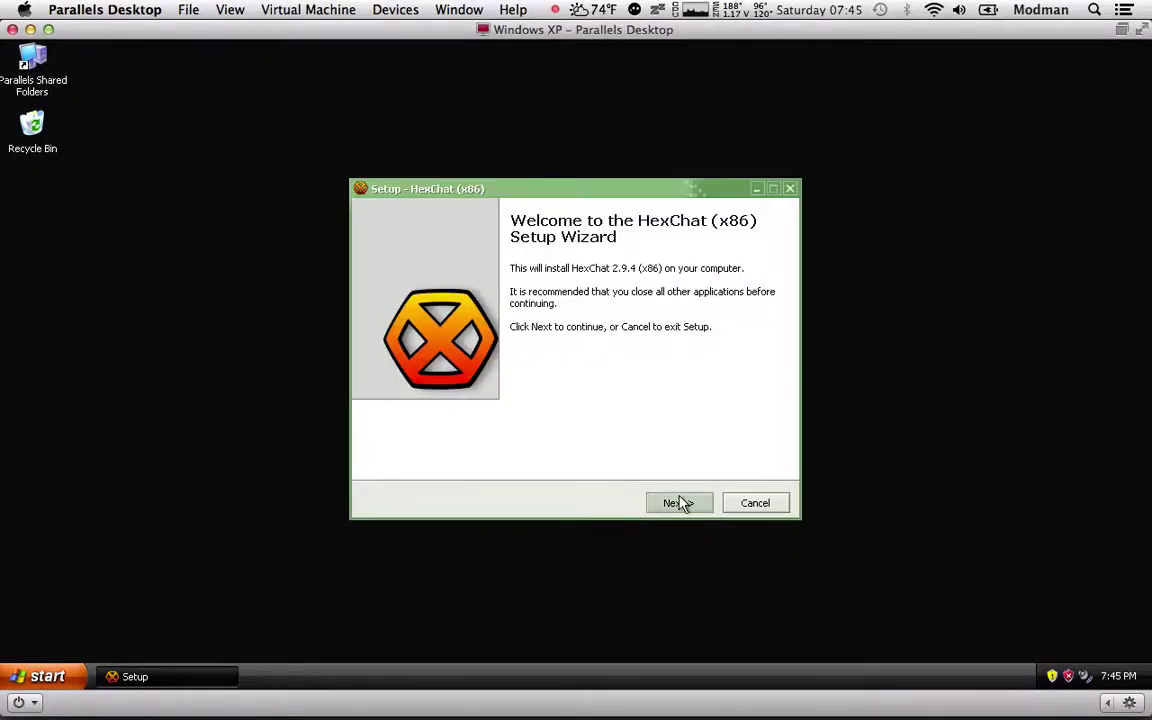
pyautogui.click(690, 502)
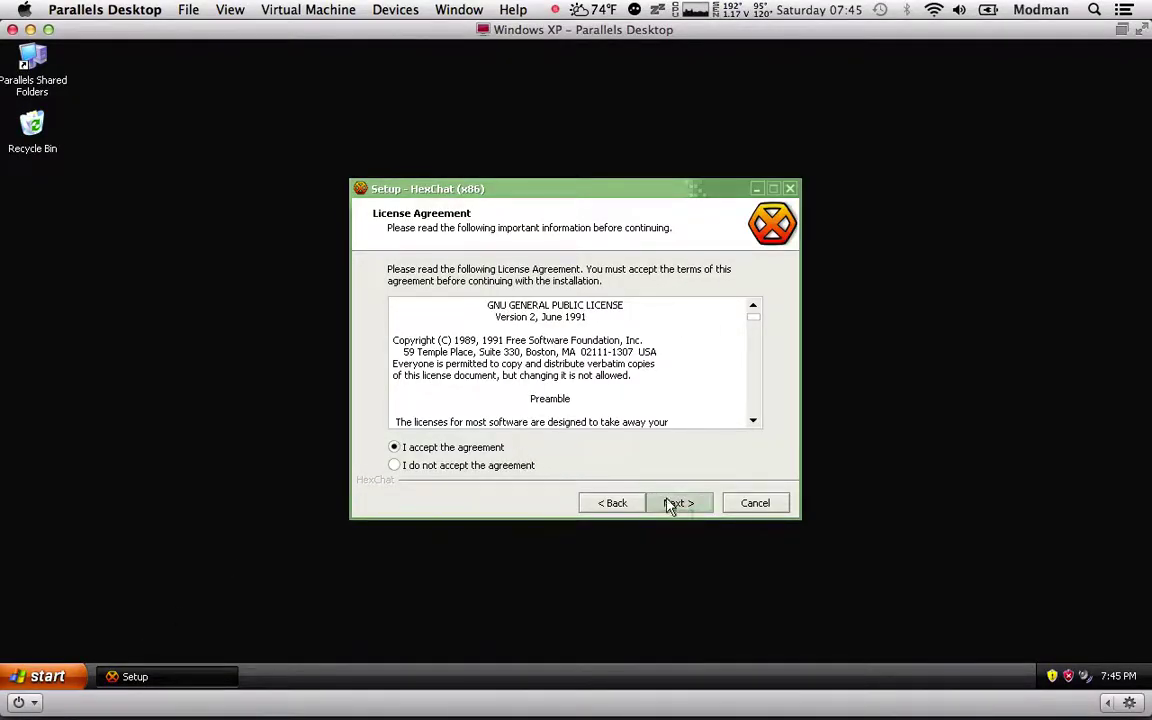
pyautogui.click(684, 505)
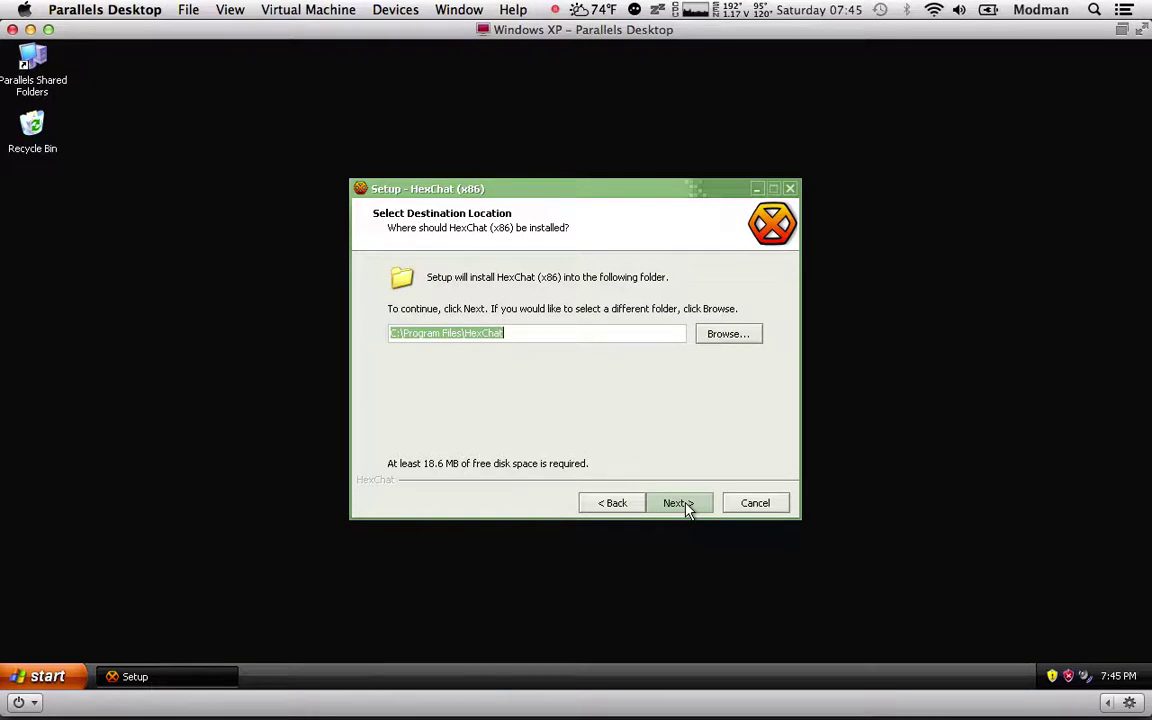
pyautogui.click(687, 505)
pyautogui.click(687, 505)
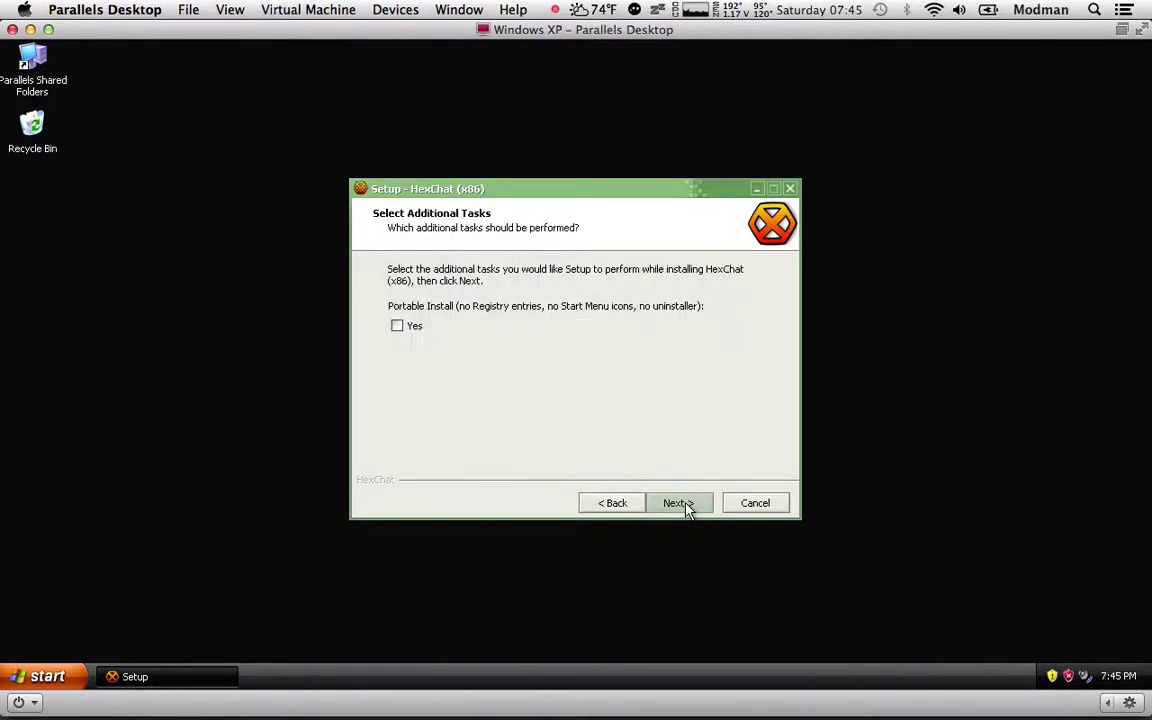
pyautogui.click(687, 505)
pyautogui.click(687, 505)
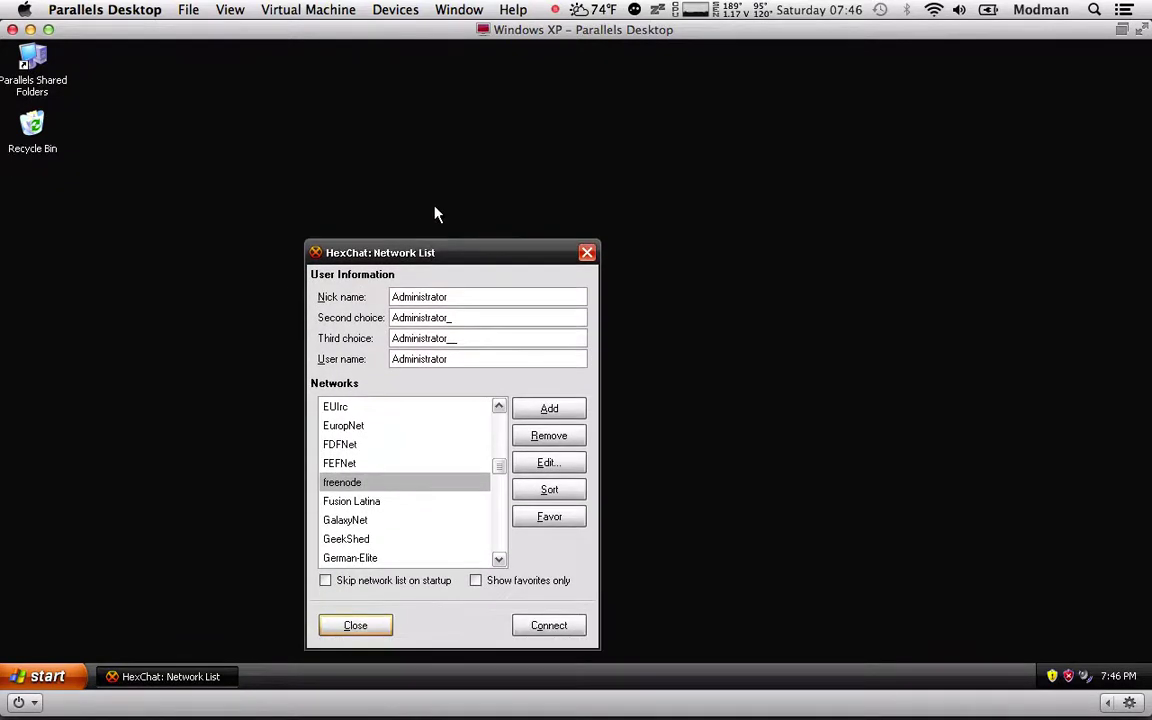
# Step: Empty the Second and Third nickname choices in the Network List
pyautogui.moveTo(414, 208); pyautogui.dragTo(532, 163)
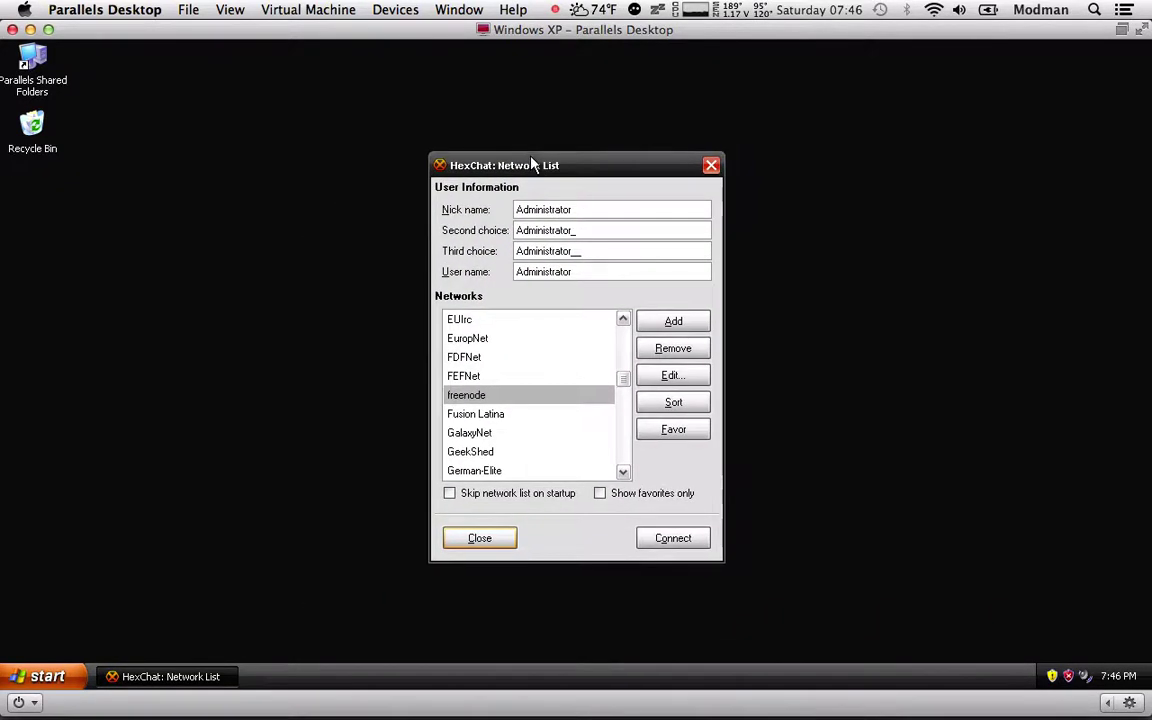
pyautogui.doubleClick(591, 230)
pyautogui.press('BackSpace')
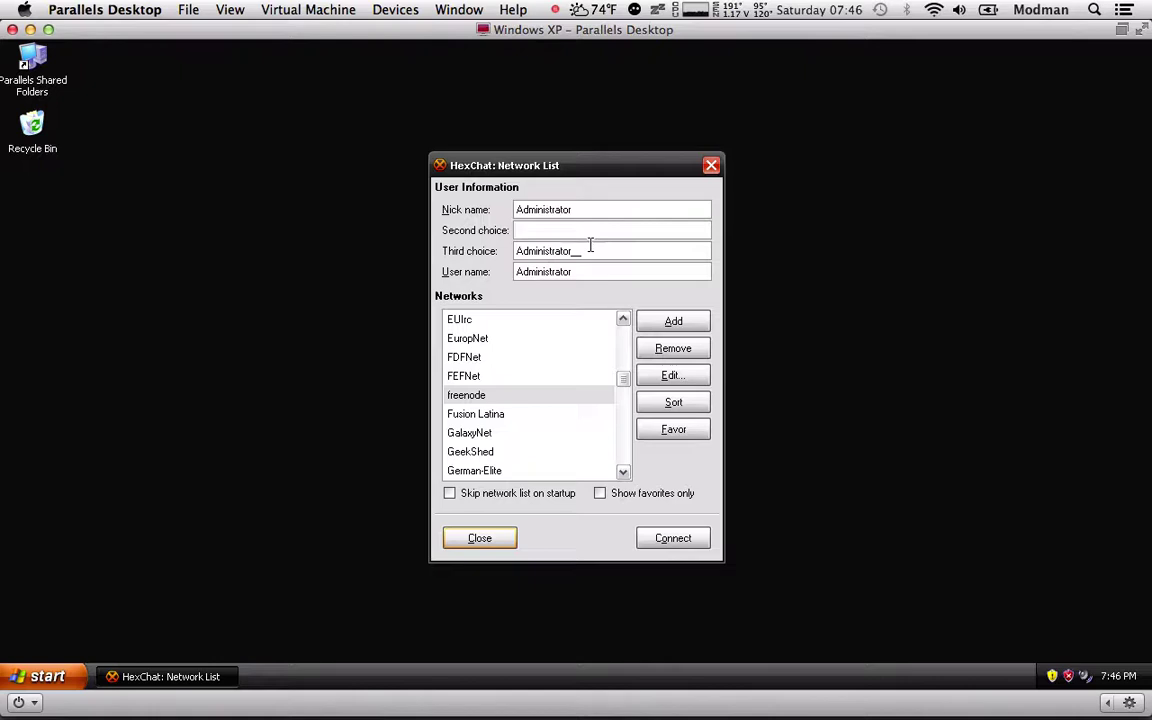
pyautogui.doubleClick(589, 250)
pyautogui.press('BackSpace')
# Step: Replace the default nick name with the chosen nickname and enter a matching user name
pyautogui.doubleClick(581, 208)
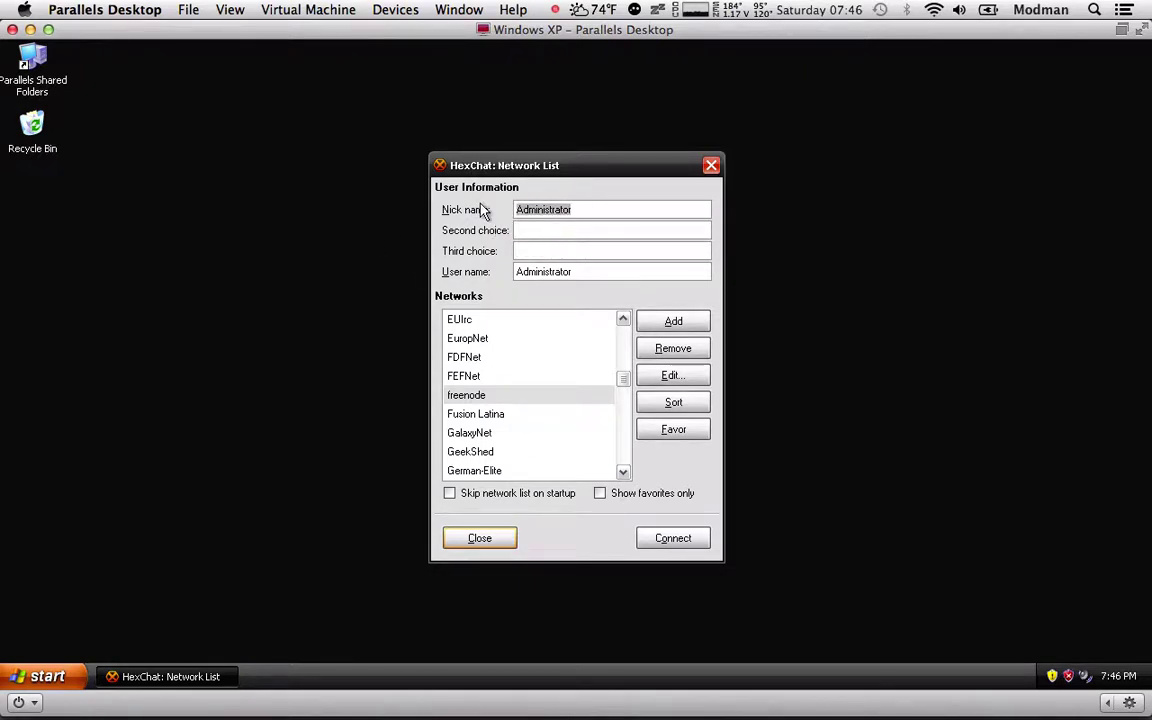
pyautogui.write('HipHopHeadsYo')
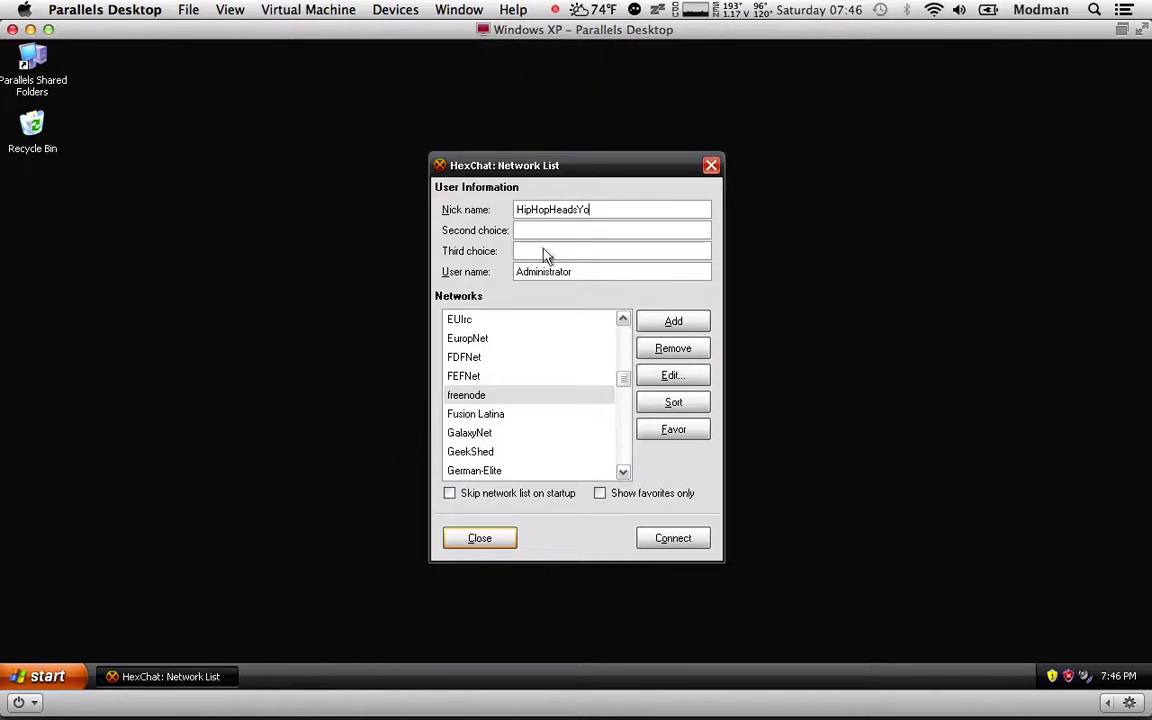
pyautogui.hotkey('alt', 'u')
pyautogui.write('HipH')
pyautogui.press('BackSpace')
pyautogui.write('HipH')
pyautogui.press('BackSpace')
pyautogui.write('HeadsYo')
pyautogui.click(480, 395)
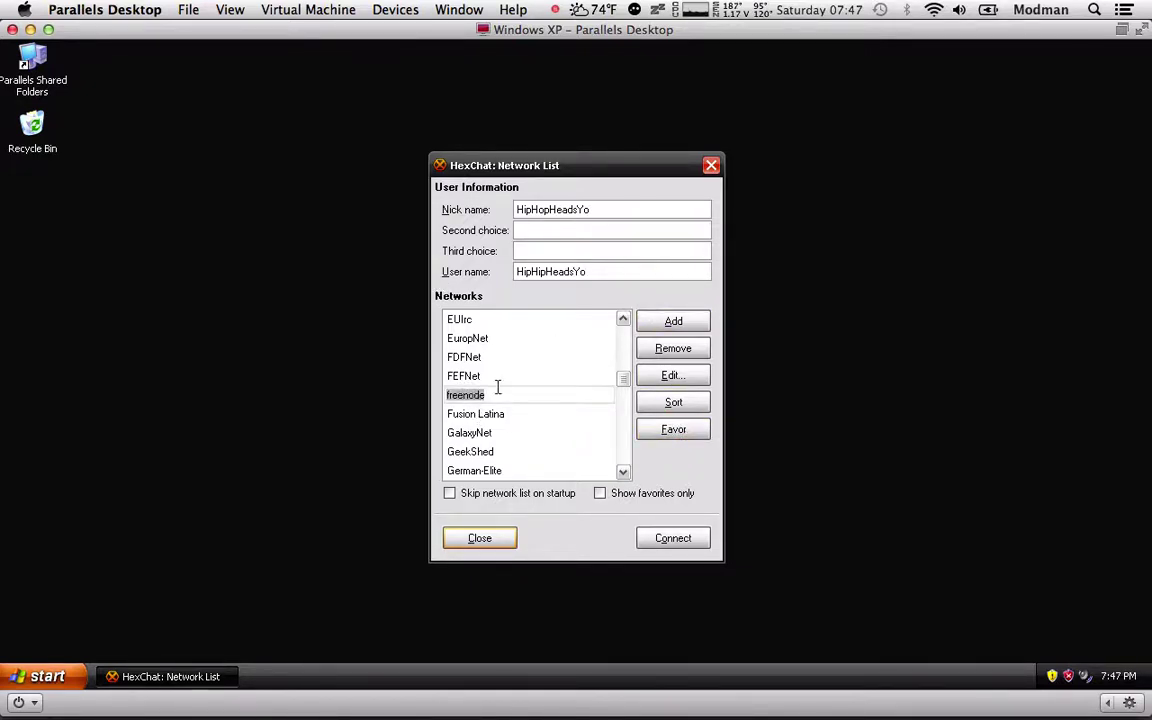
# Step: Delete #hexchat from freenode's Favorite channels in its network settings
pyautogui.click(553, 419)
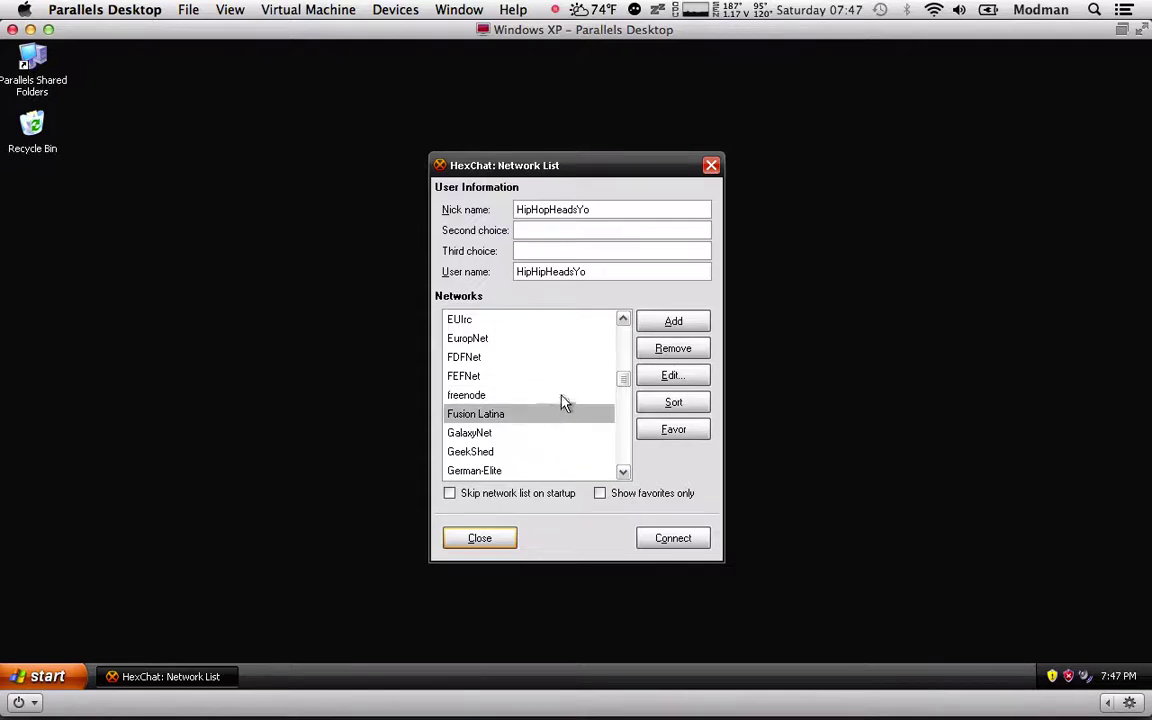
pyautogui.click(563, 396)
pyautogui.click(671, 375)
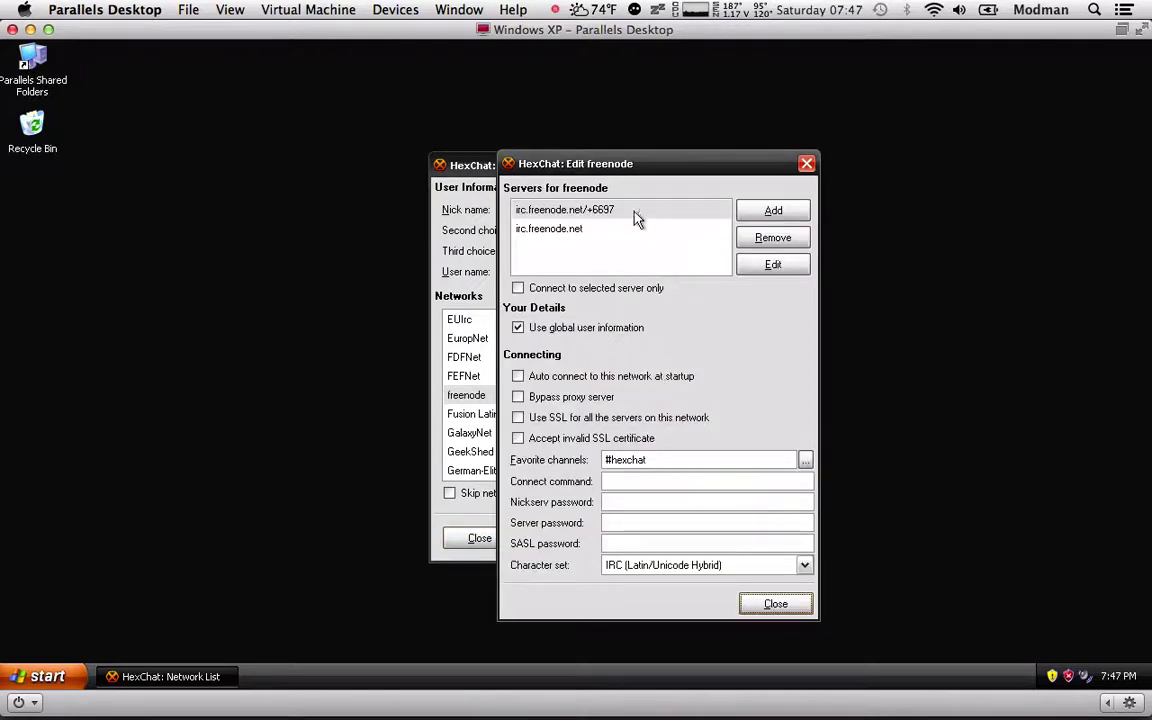
pyautogui.moveTo(674, 459); pyautogui.dragTo(602, 460)
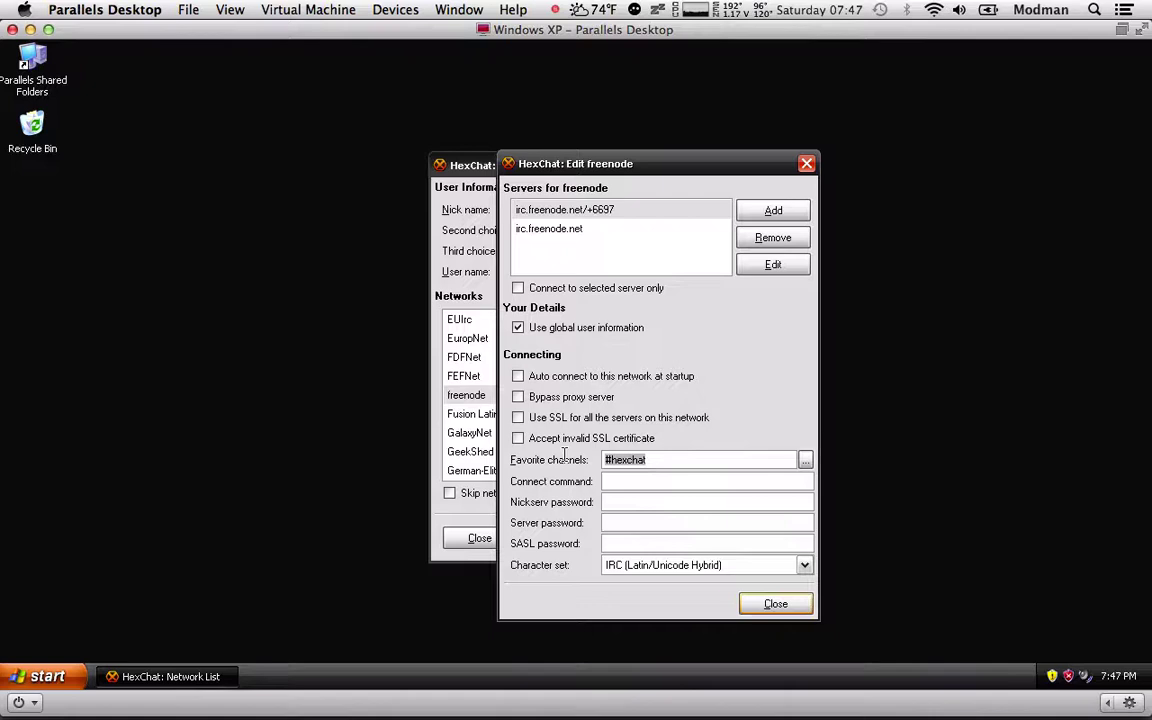
pyautogui.press('BackSpace')
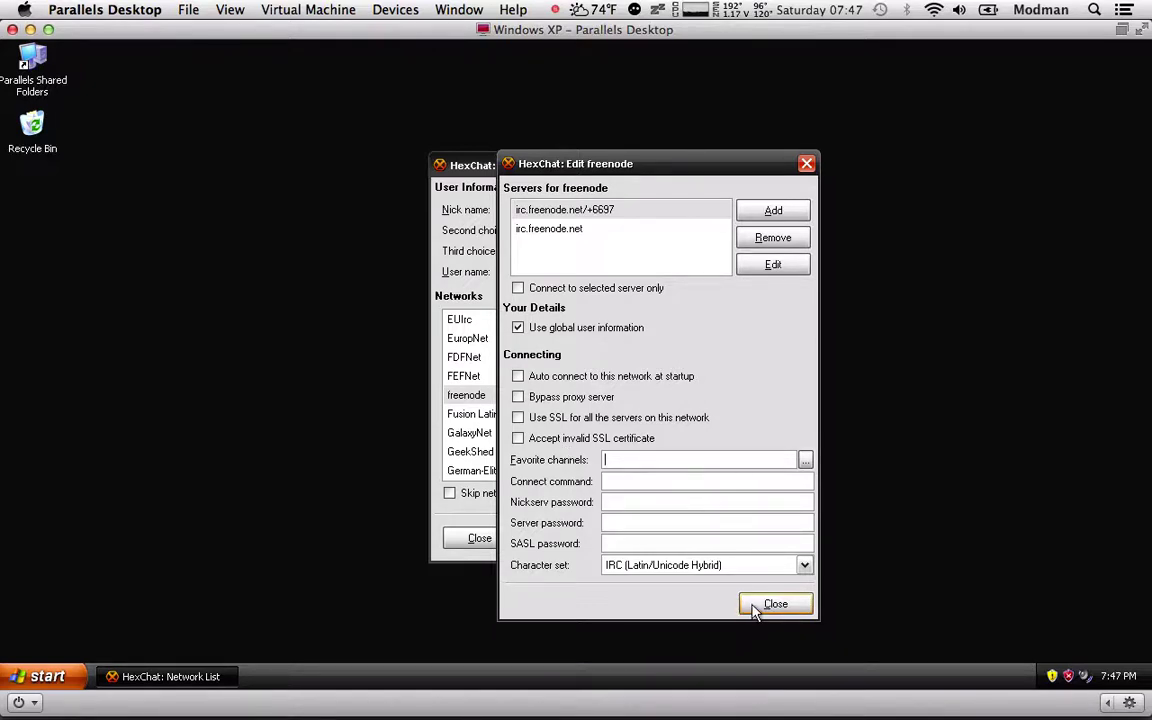
# Step: Start adding ##rhhh to the auto-join list, cancel it, and close freenode's settings
pyautogui.click(622, 503)
pyautogui.click(638, 485)
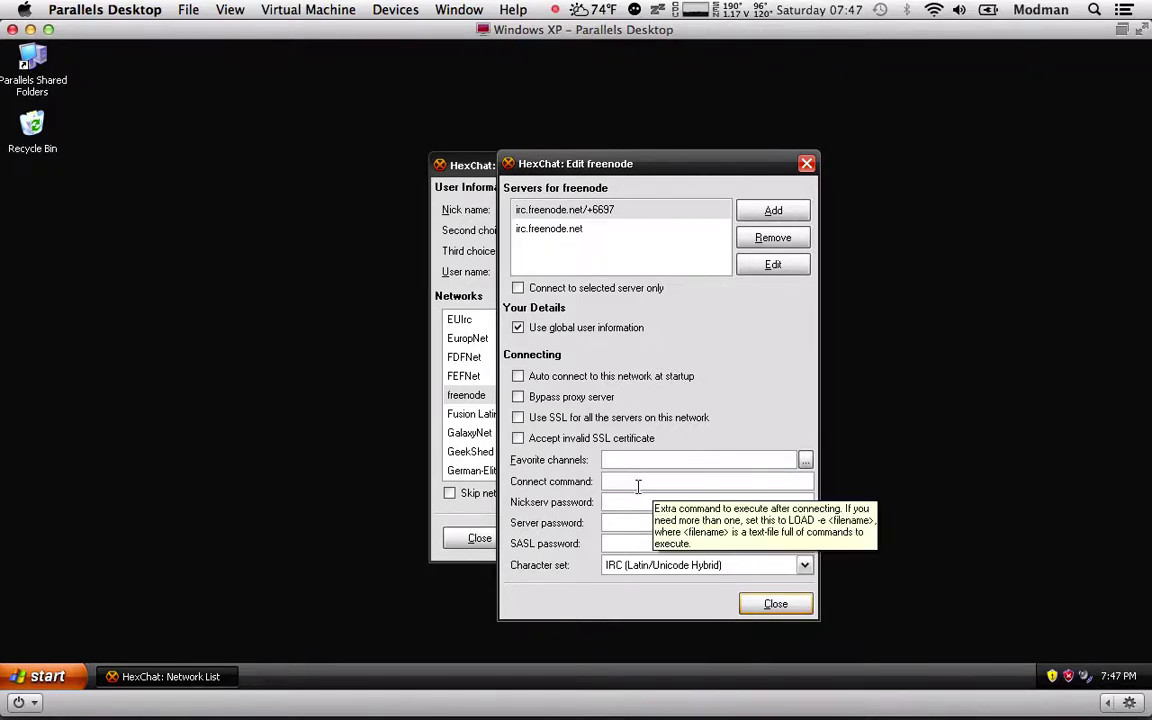
pyautogui.click(622, 501)
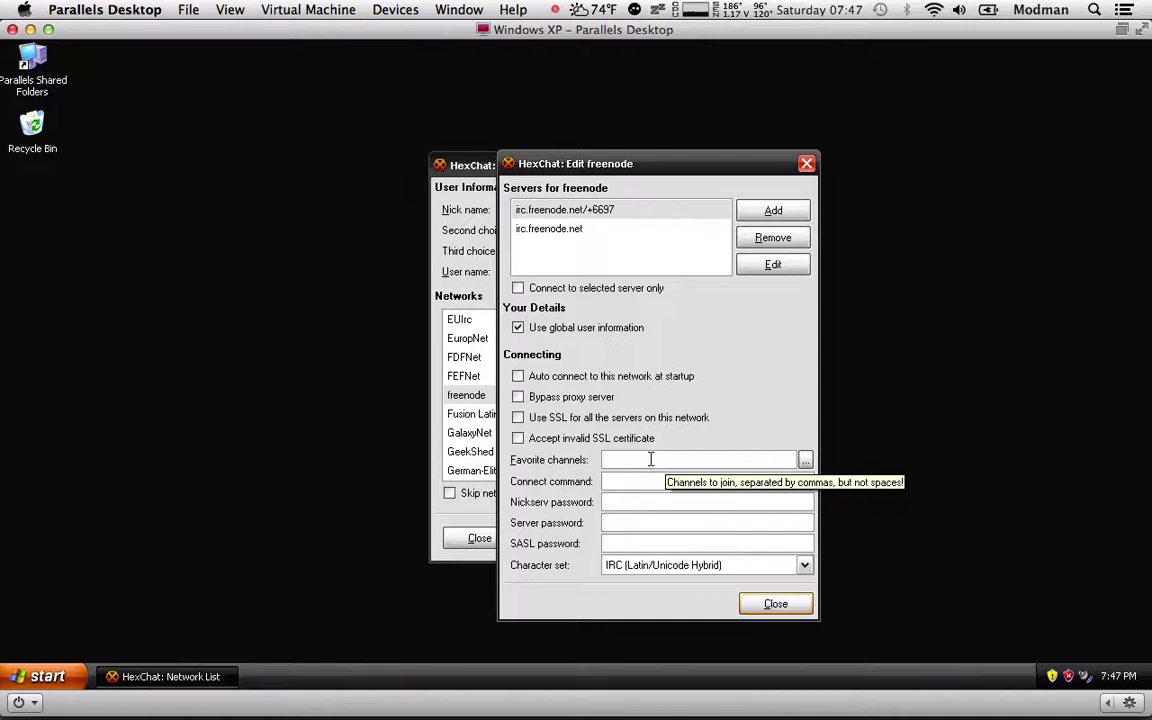
pyautogui.click(650, 459)
pyautogui.click(805, 460)
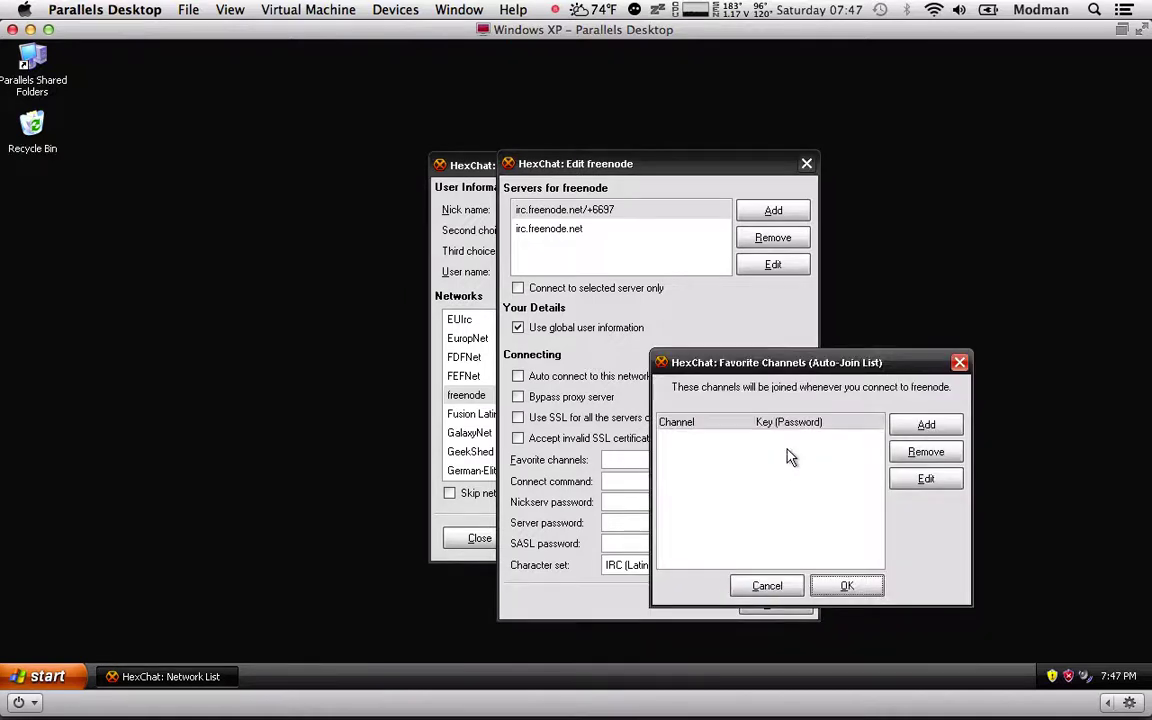
pyautogui.click(893, 430)
pyautogui.write('#')
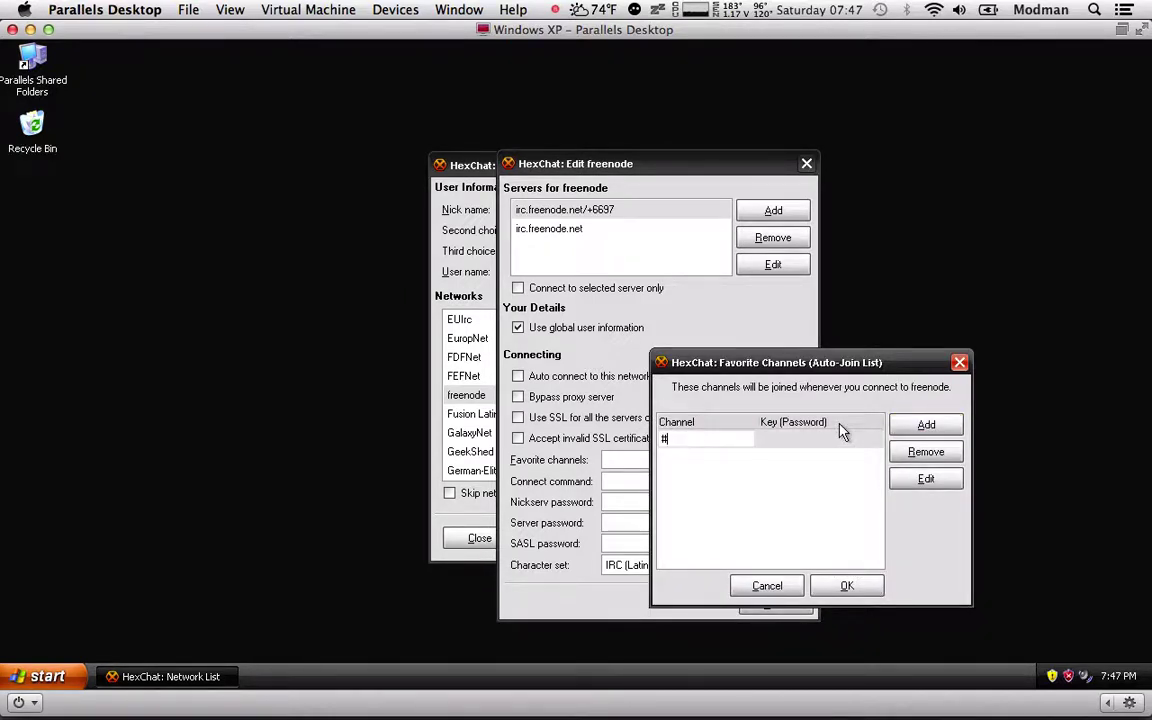
pyautogui.write('#rhhh')
pyautogui.click(772, 586)
pyautogui.click(772, 604)
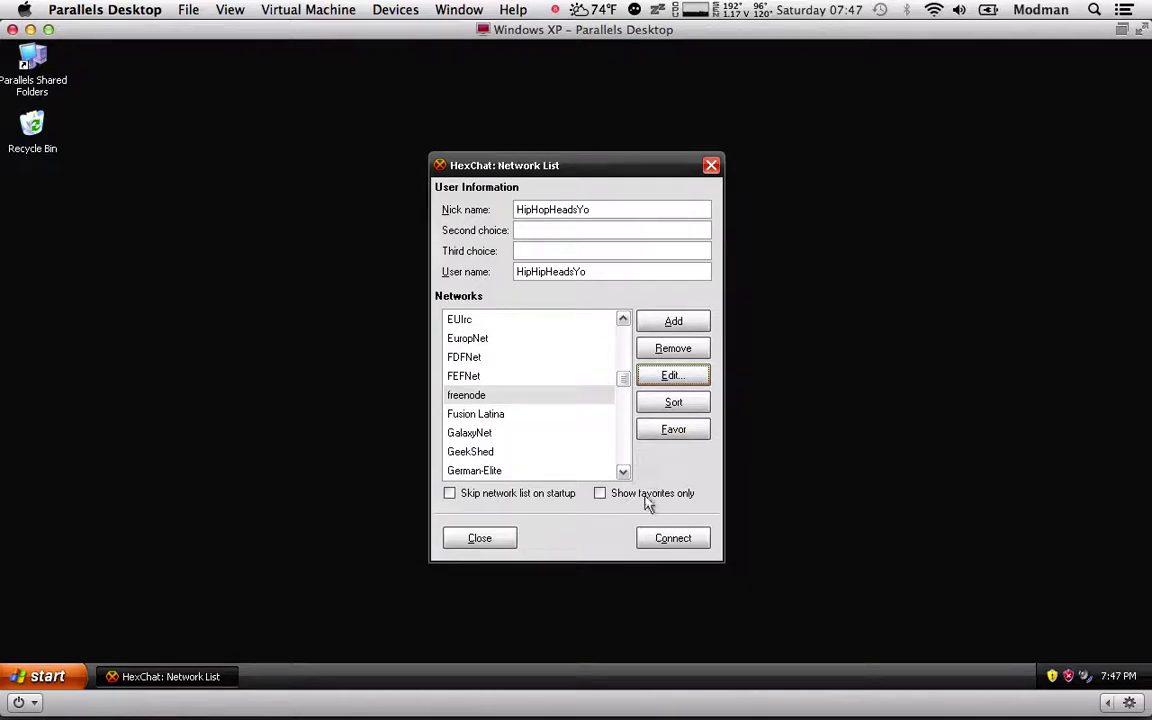
# Step: Connect to freenode, dismiss the Connection Complete notice, and unblock HexChat in the Windows firewall
pyautogui.click(664, 540)
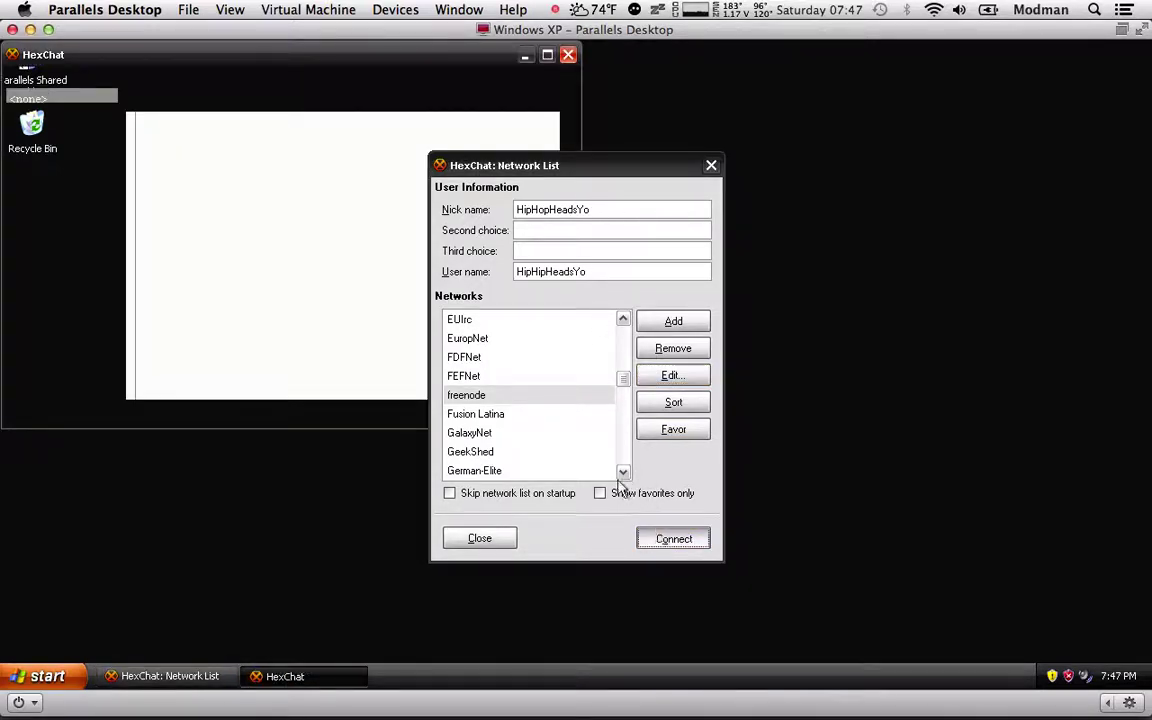
pyautogui.moveTo(303, 57); pyautogui.dragTo(586, 138)
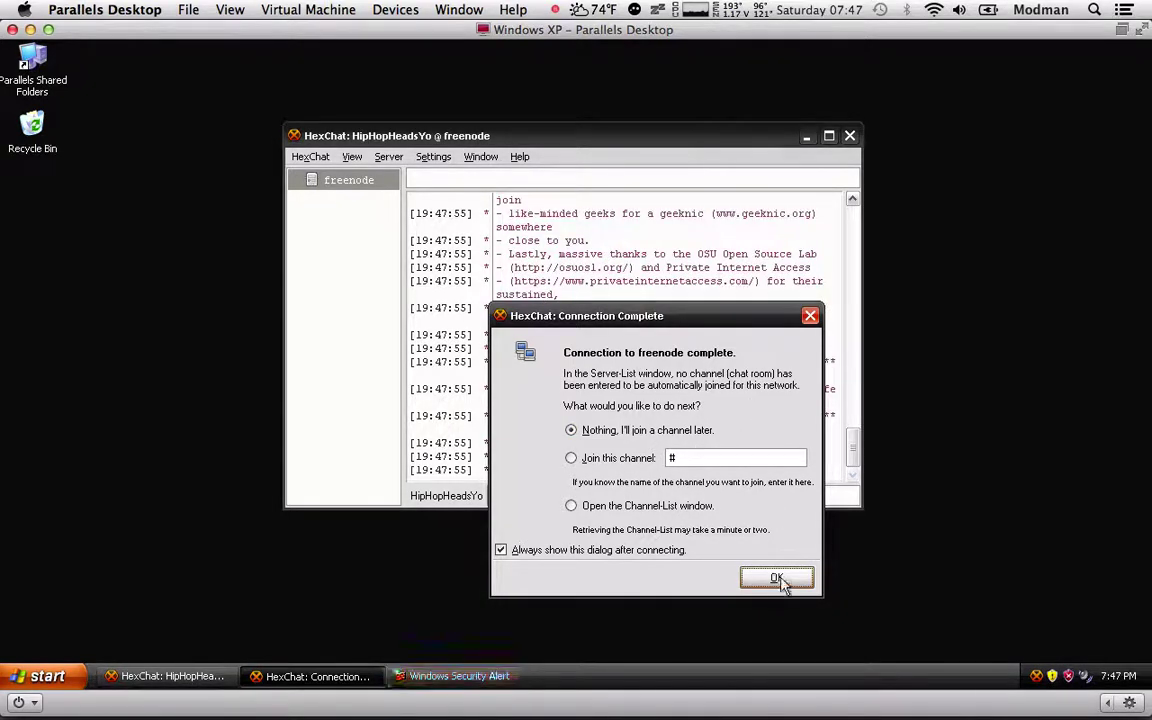
pyautogui.click(779, 582)
pyautogui.click(346, 678)
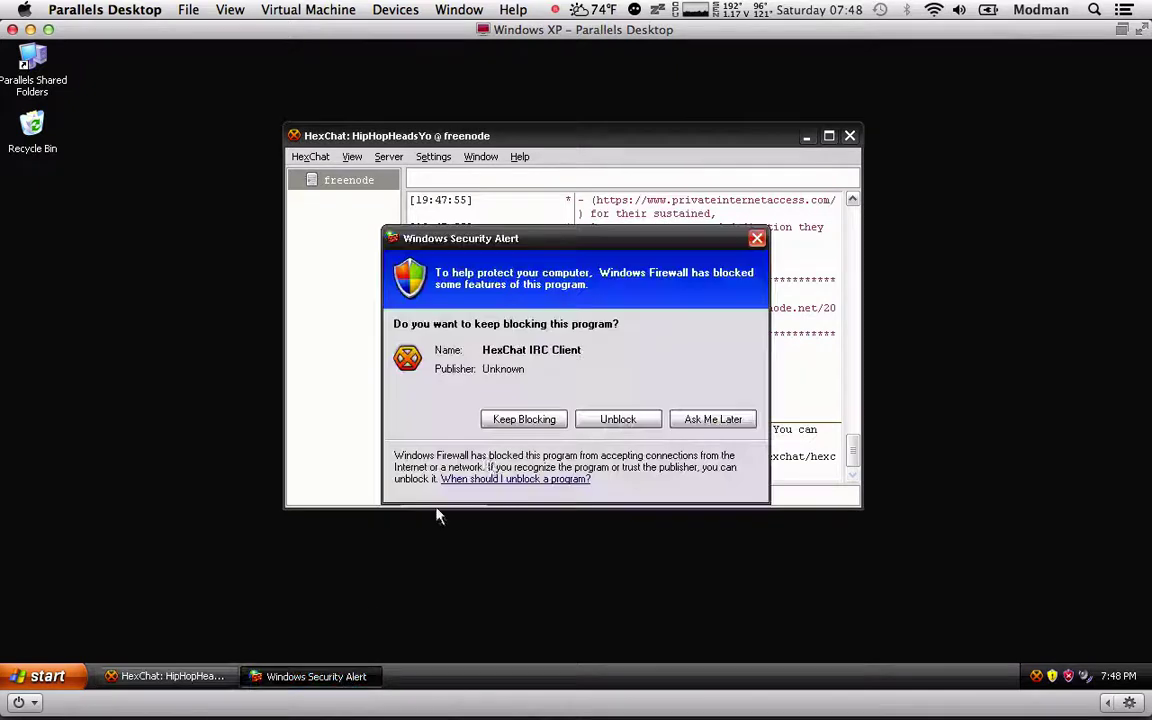
pyautogui.click(618, 419)
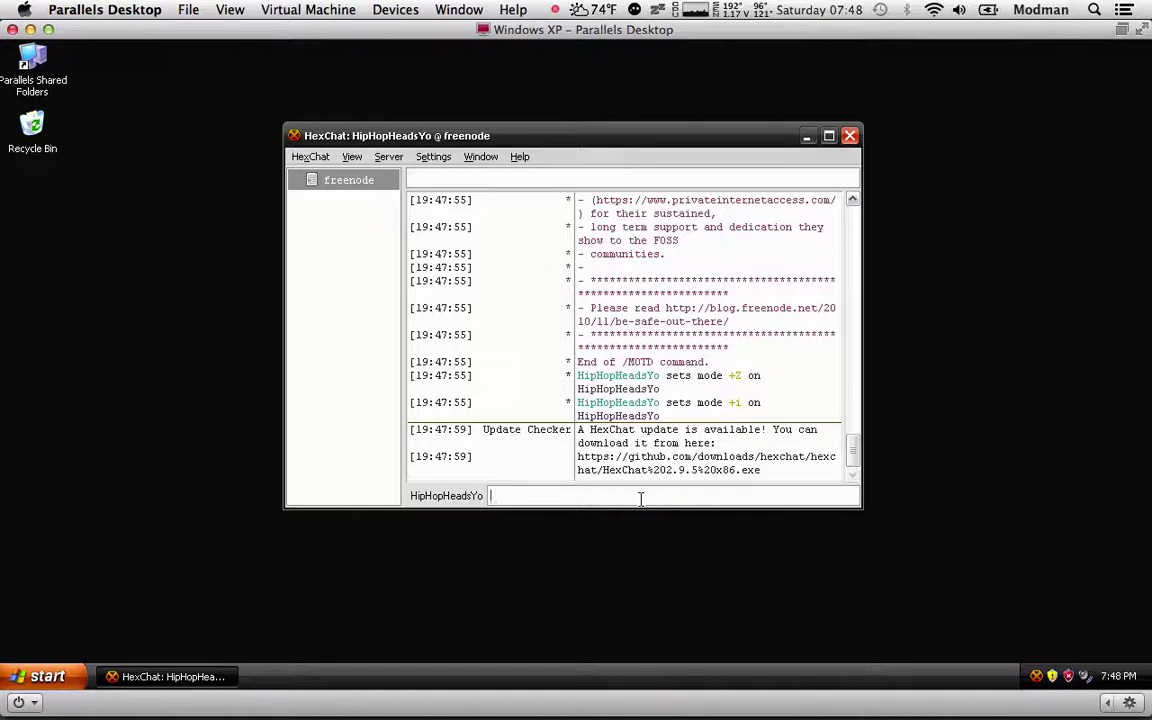
# Step: Send /msg nickserv register with the account password and e-mail address, then enlarge the chat window
pyautogui.click(640, 497)
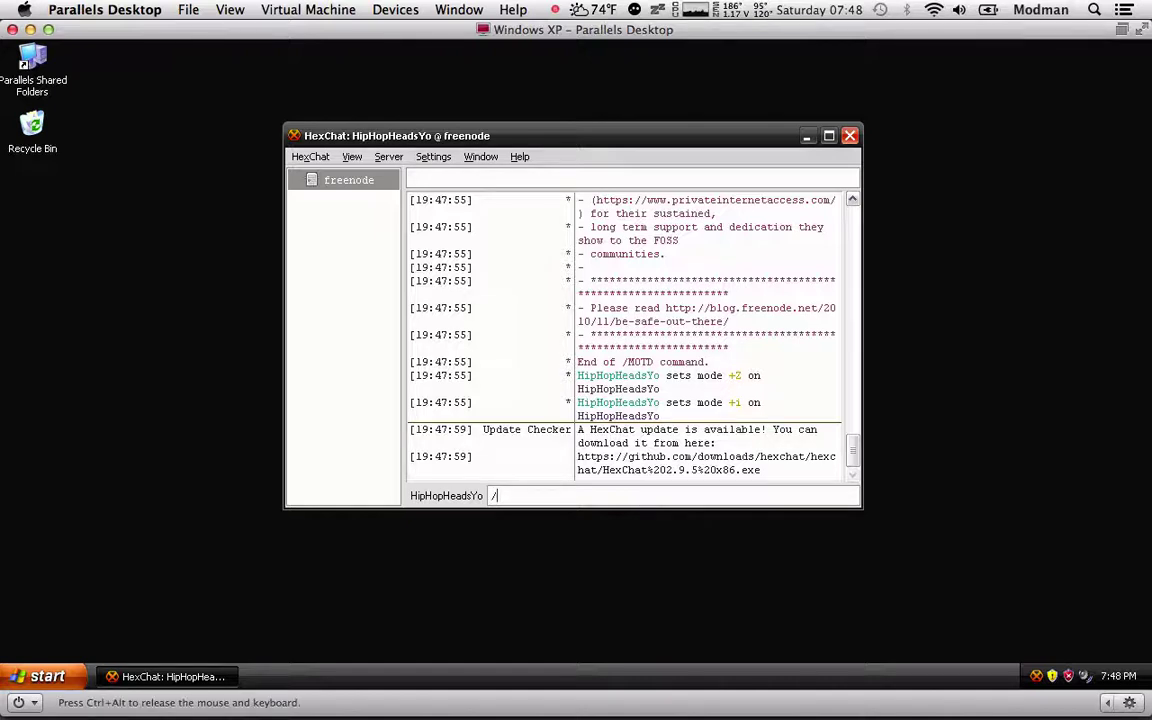
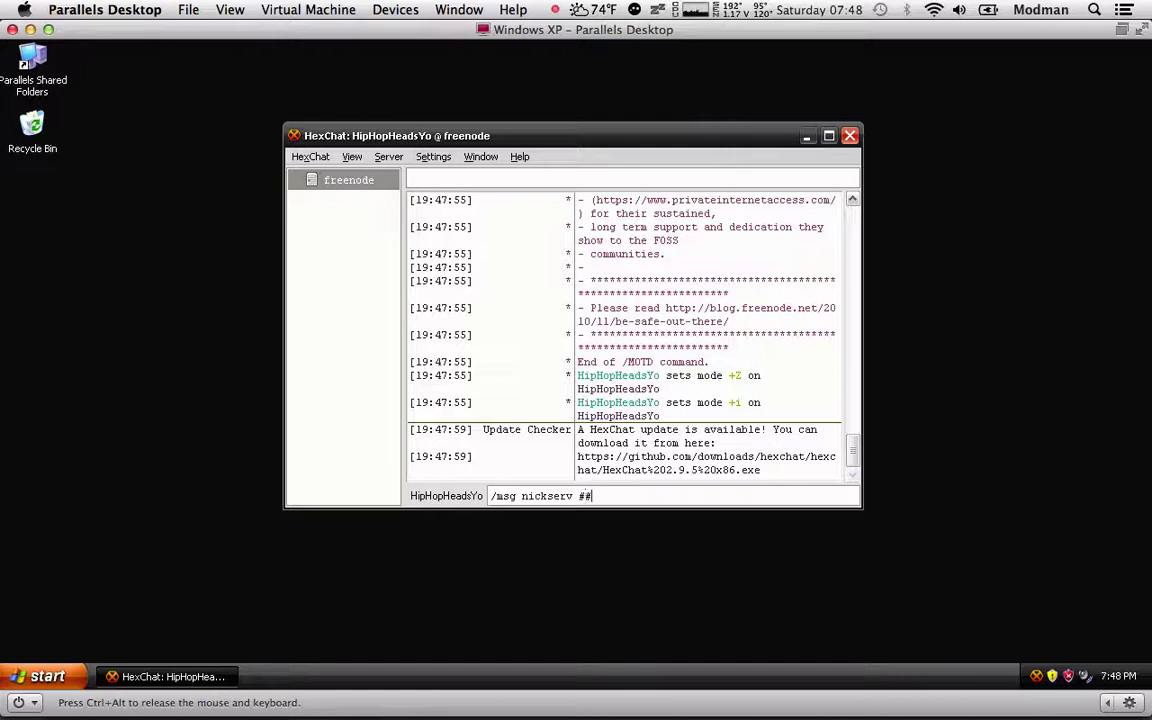
pyautogui.press('BackSpace')
pyautogui.press('BackSpace')
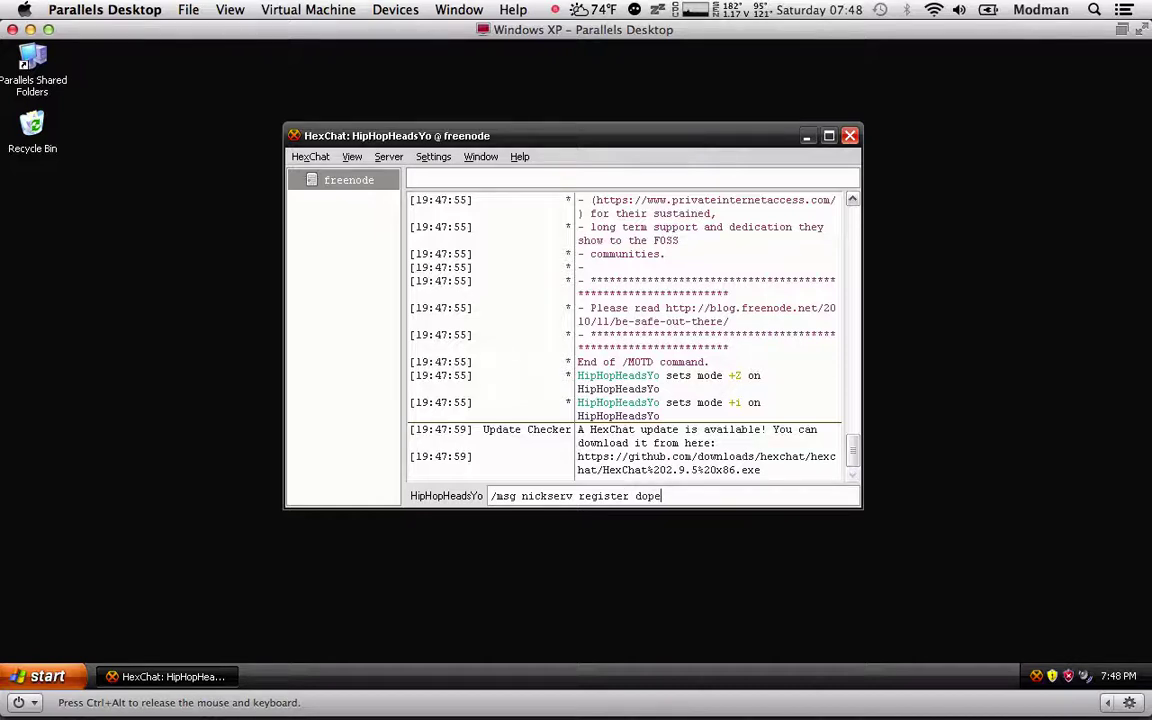
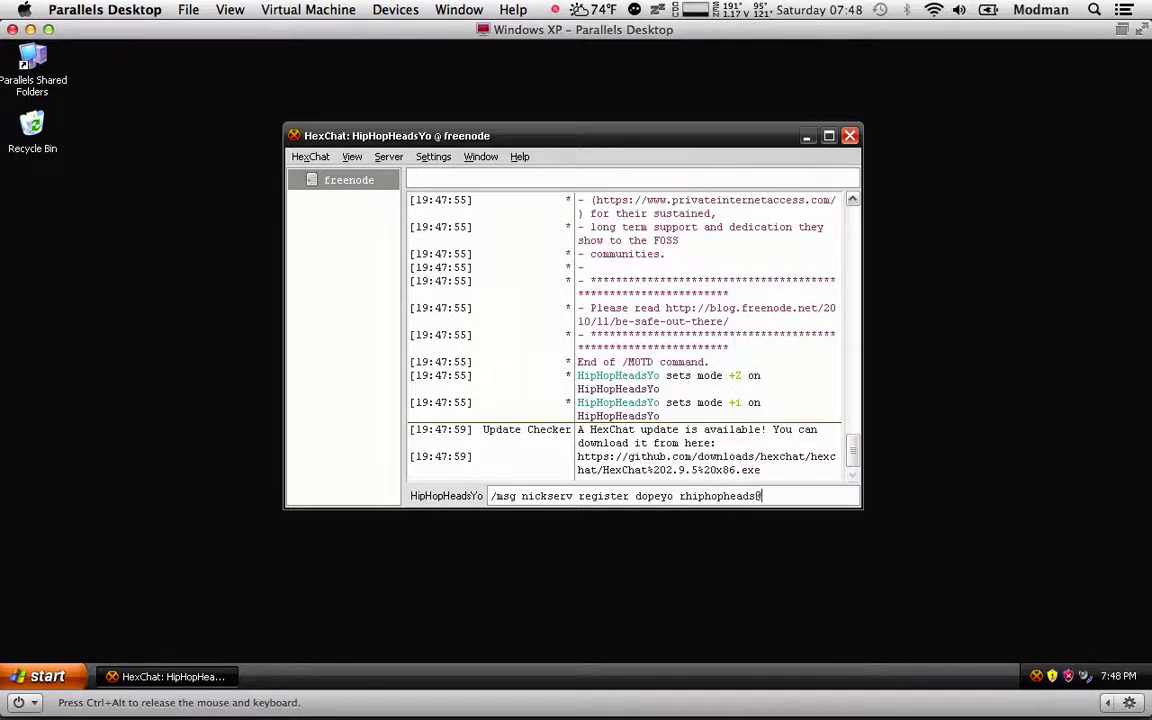
pyautogui.press('Return')
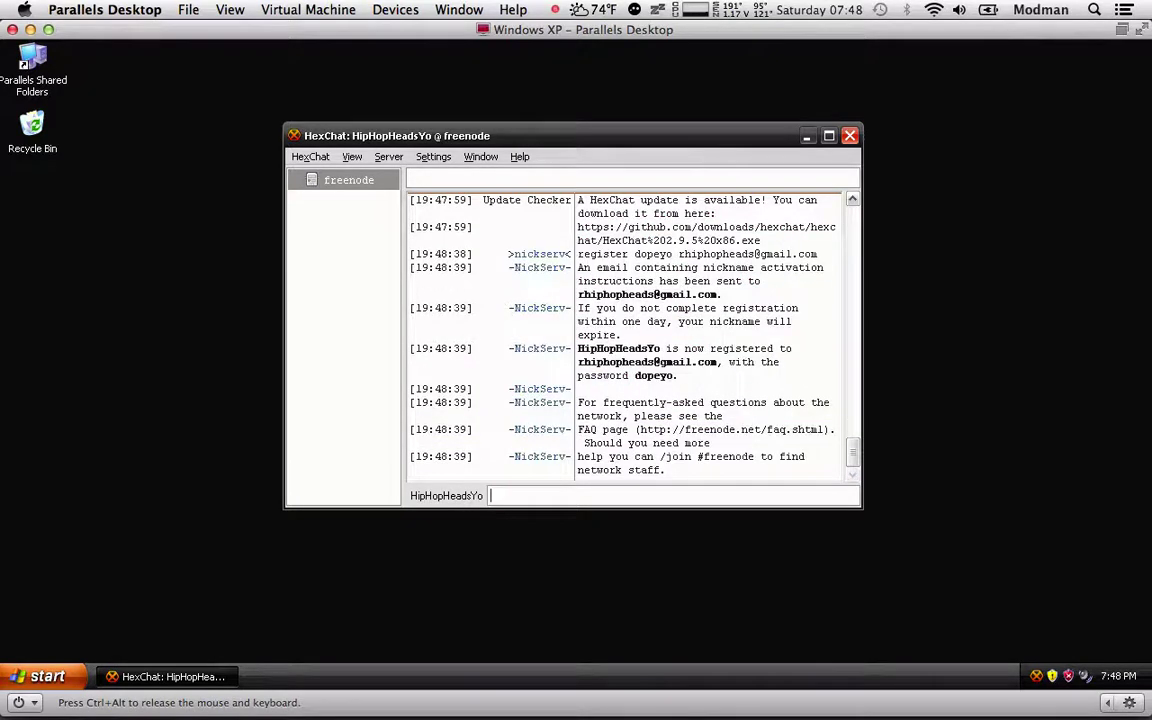
pyautogui.hotkey('ctrl', 'alt')
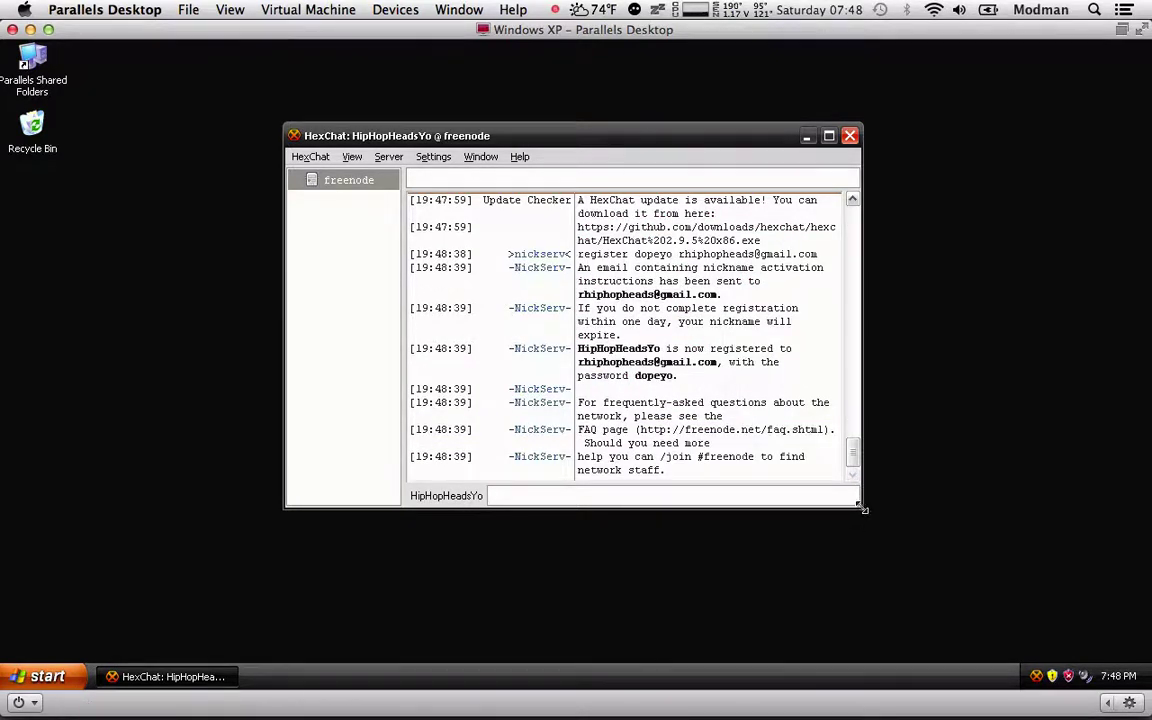
pyautogui.moveTo(864, 510); pyautogui.dragTo(1058, 545)
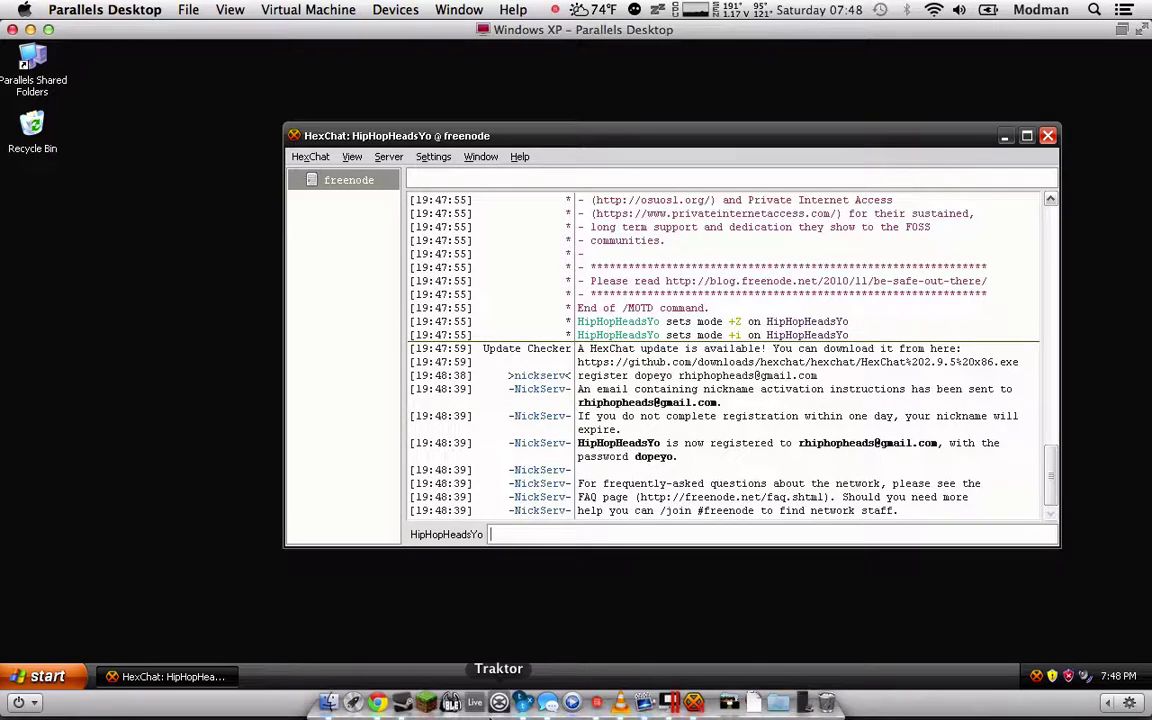
# Step: Open the freenode Nickname Registration email in Gmail and copy its /msg NickServ VERIFY REGISTER line
pyautogui.click(378, 702)
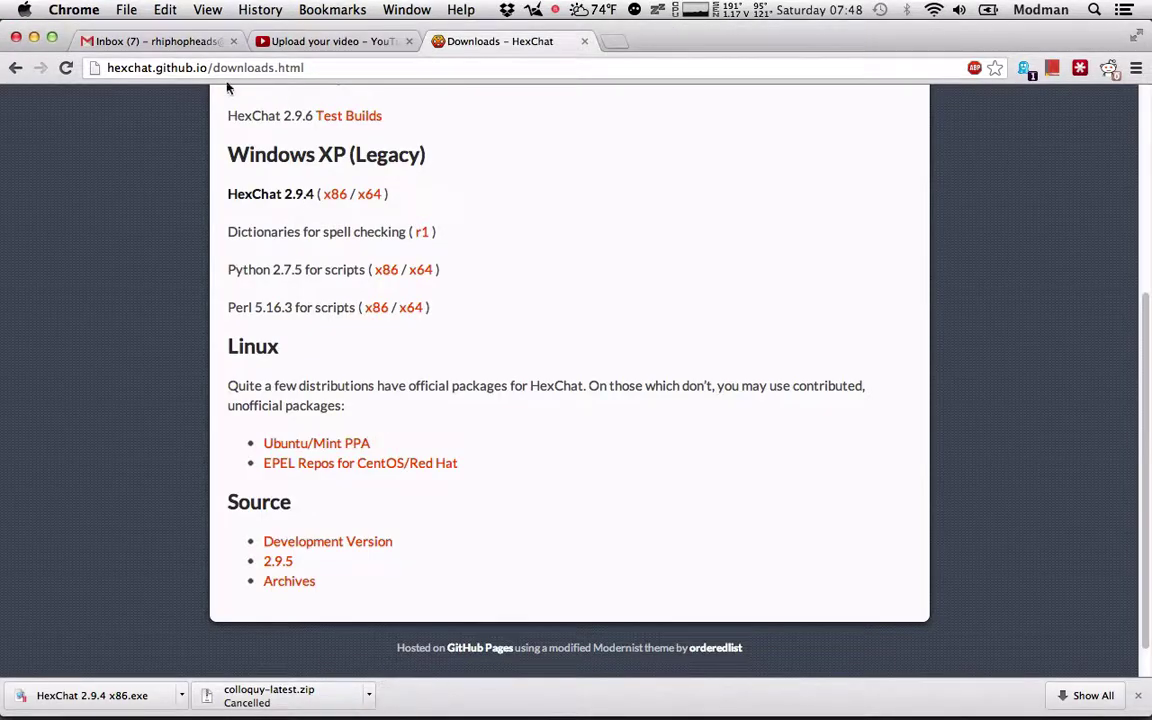
pyautogui.click(160, 42)
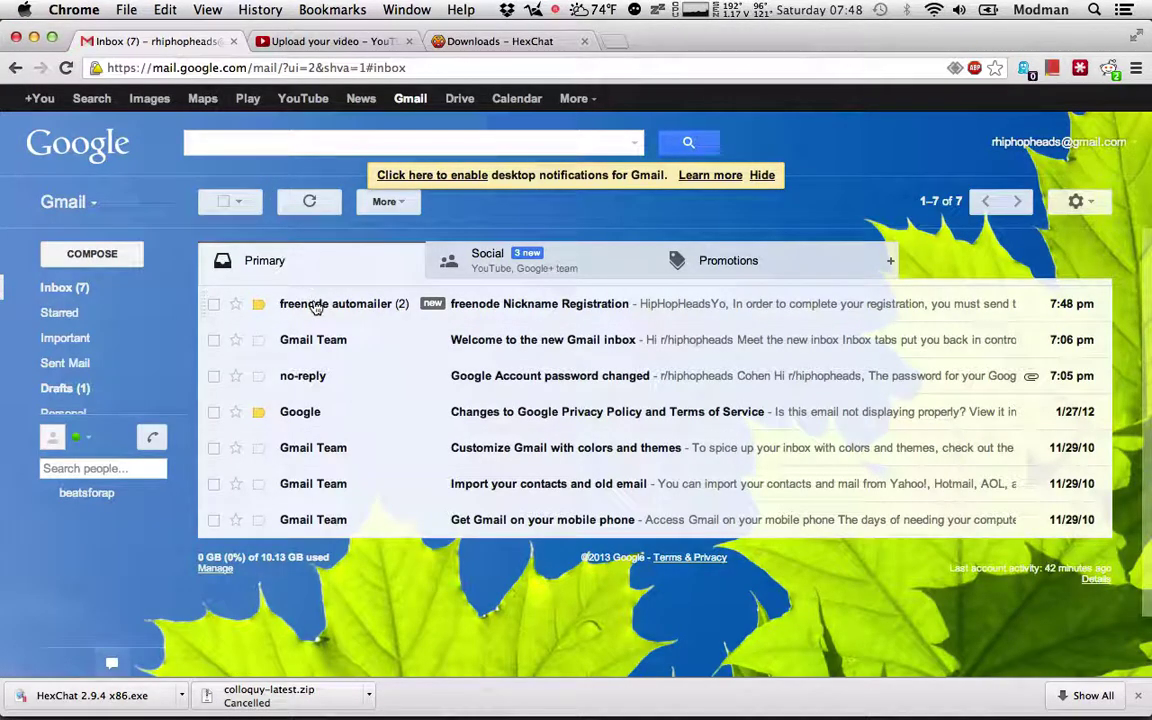
pyautogui.click(292, 303)
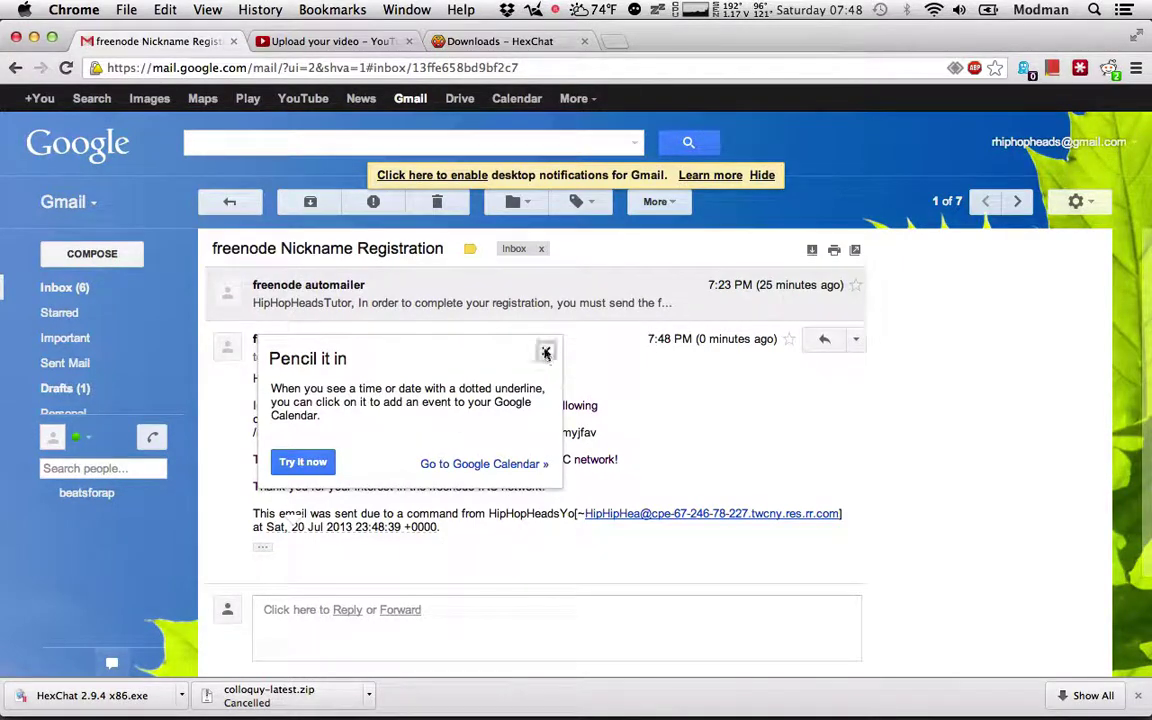
pyautogui.click(546, 351)
pyautogui.scroll(-1, 471, 517)
pyautogui.scroll(-1, 471, 517)
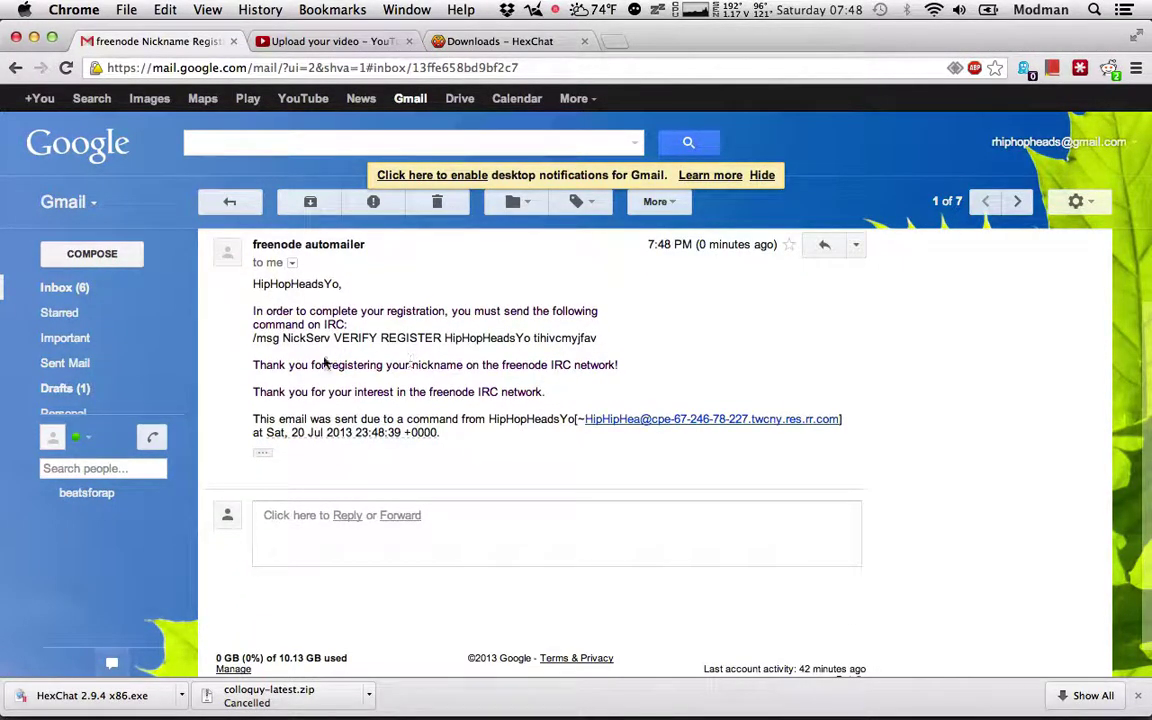
pyautogui.moveTo(252, 337); pyautogui.dragTo(602, 337)
pyautogui.hotkey('ctrl', 'c')
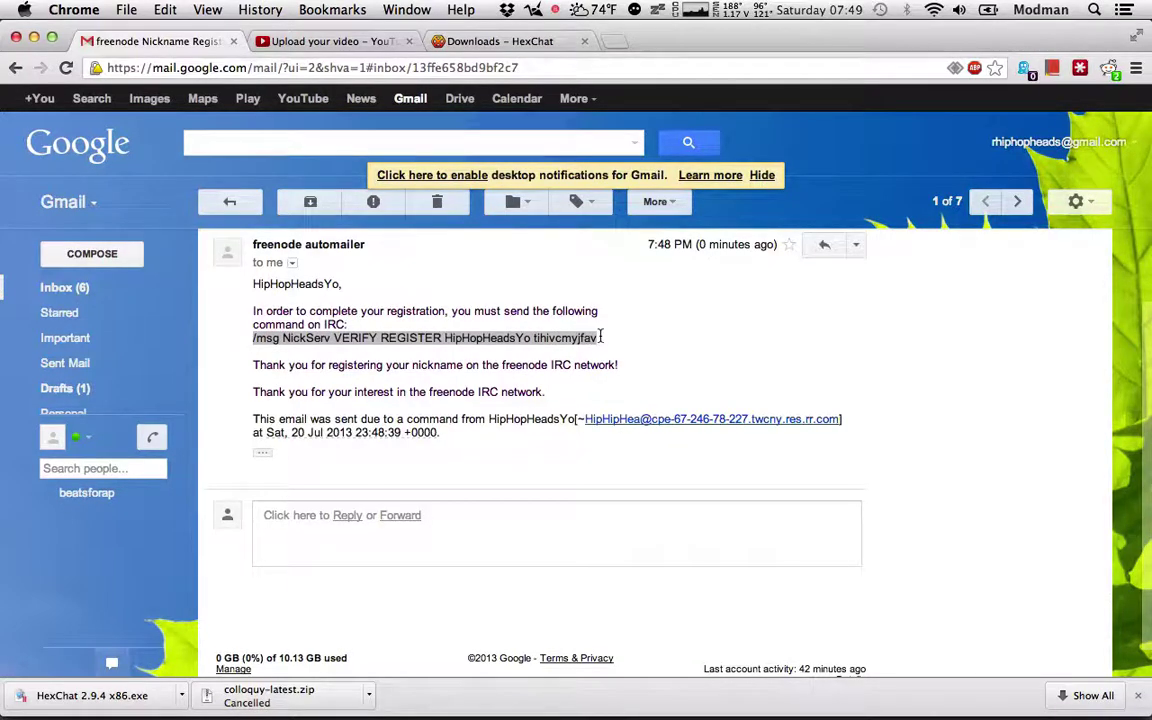
pyautogui.moveTo(645, 702)
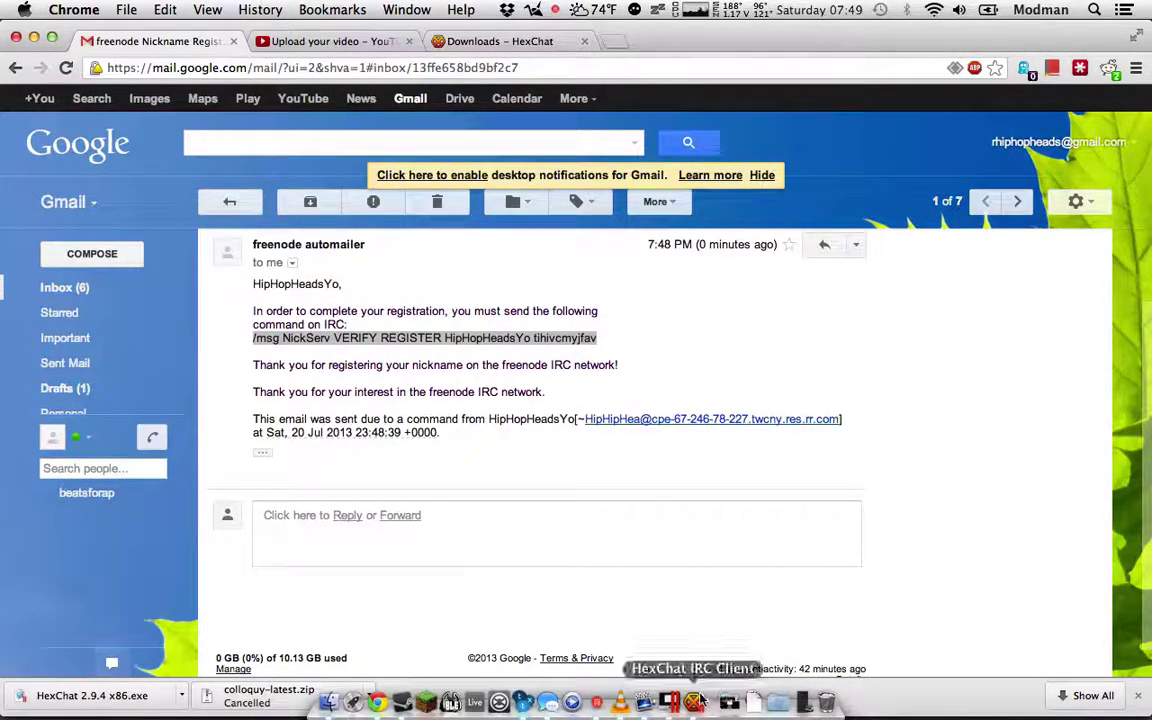
pyautogui.click(694, 702)
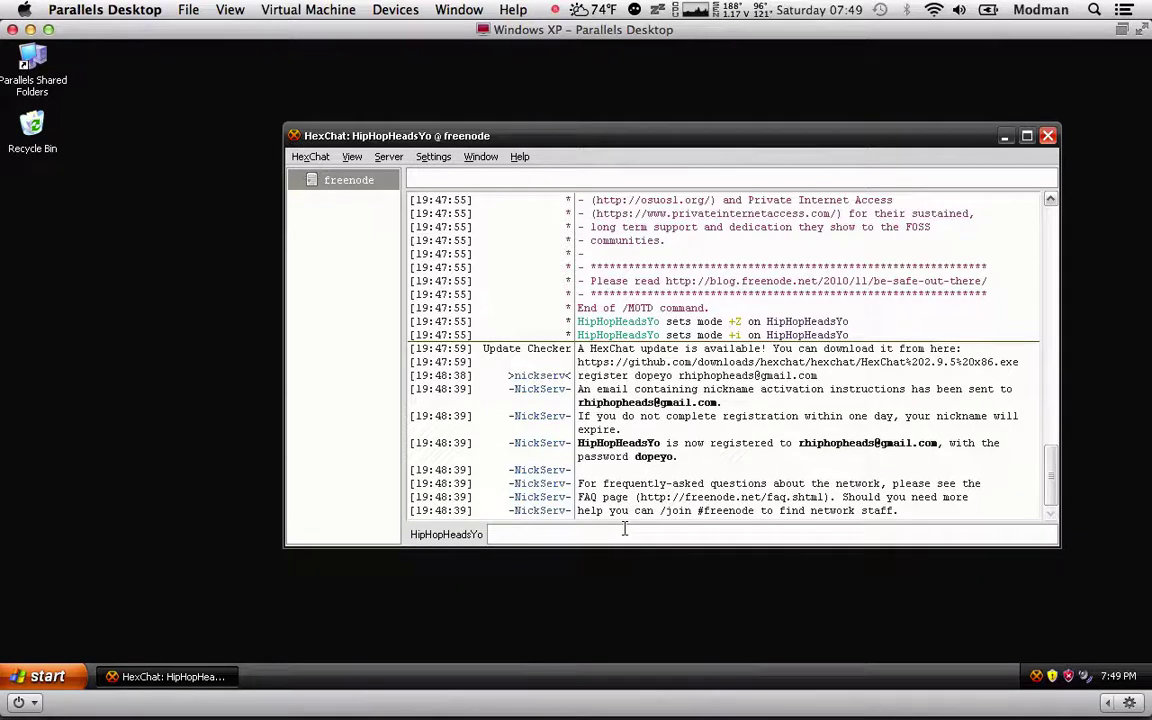
# Step: Discard the pasted verify command and send /join ##rhhh instead
pyautogui.hotkey('ctrl', 'v')
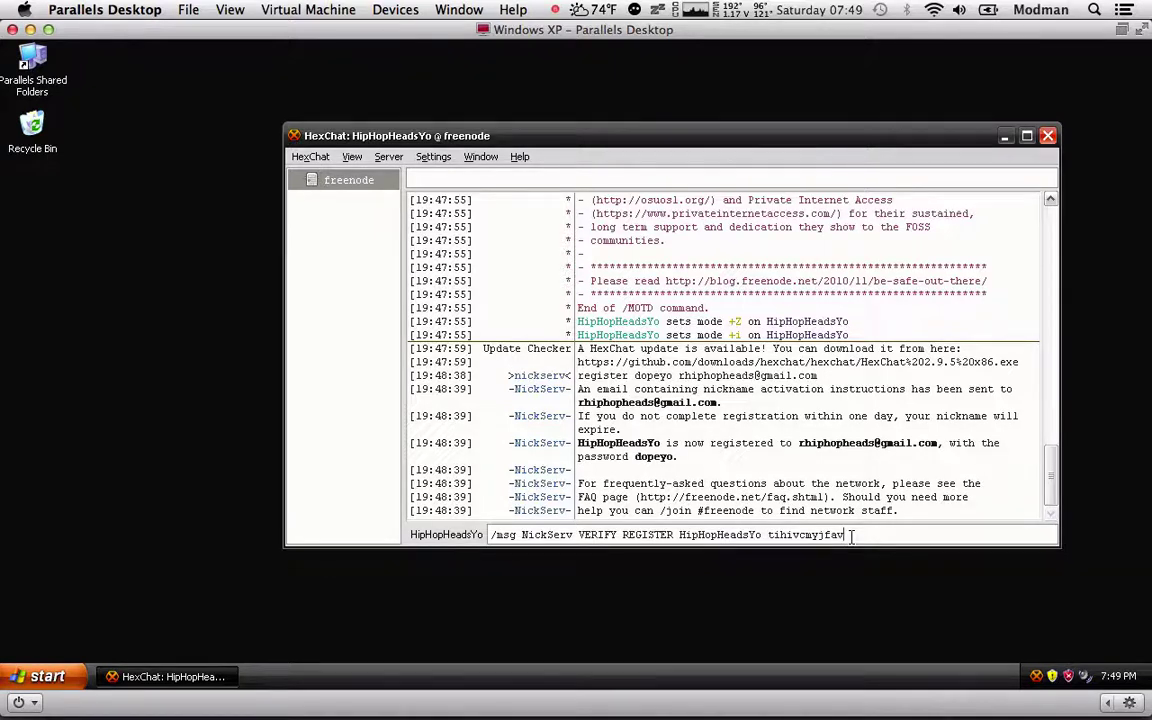
pyautogui.moveTo(851, 535); pyautogui.dragTo(510, 534)
pyautogui.press('BackSpace')
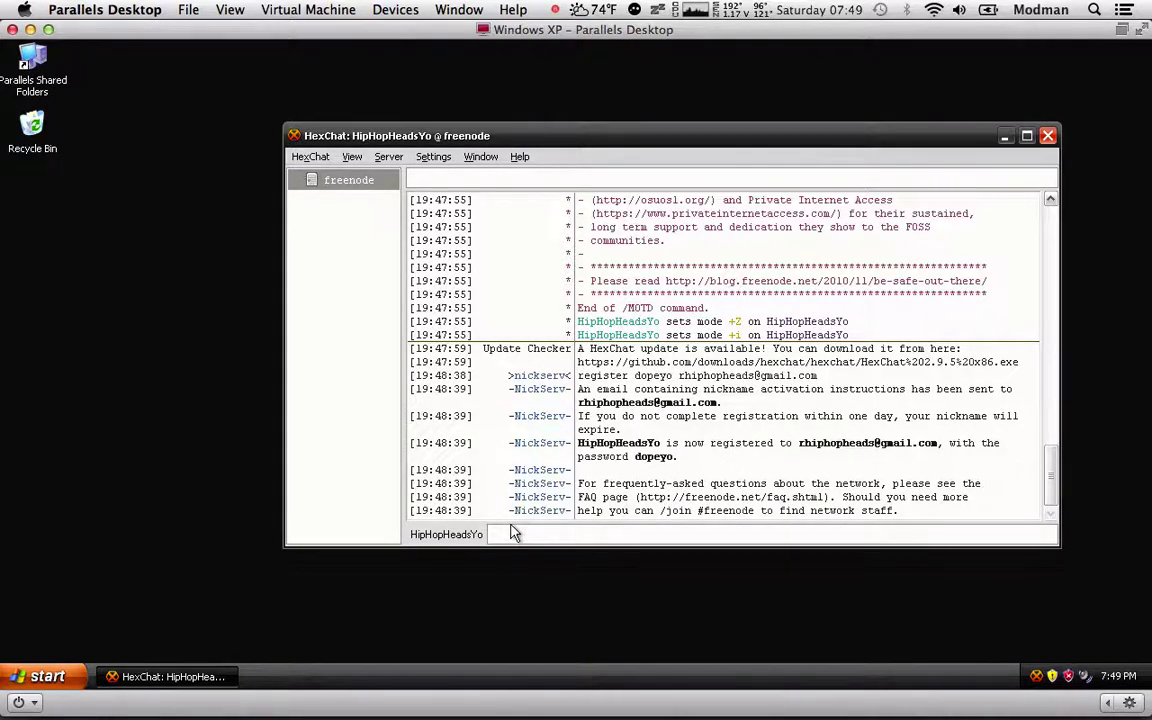
pyautogui.write('/join ##rhhh')
pyautogui.press('Return')
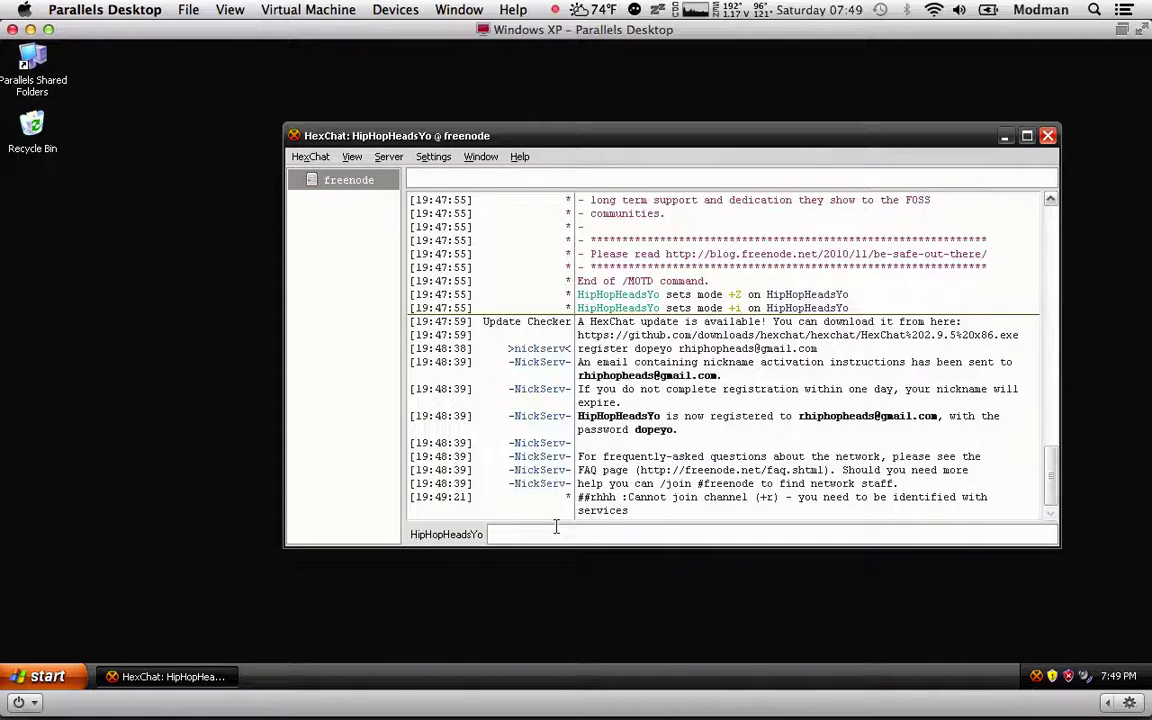